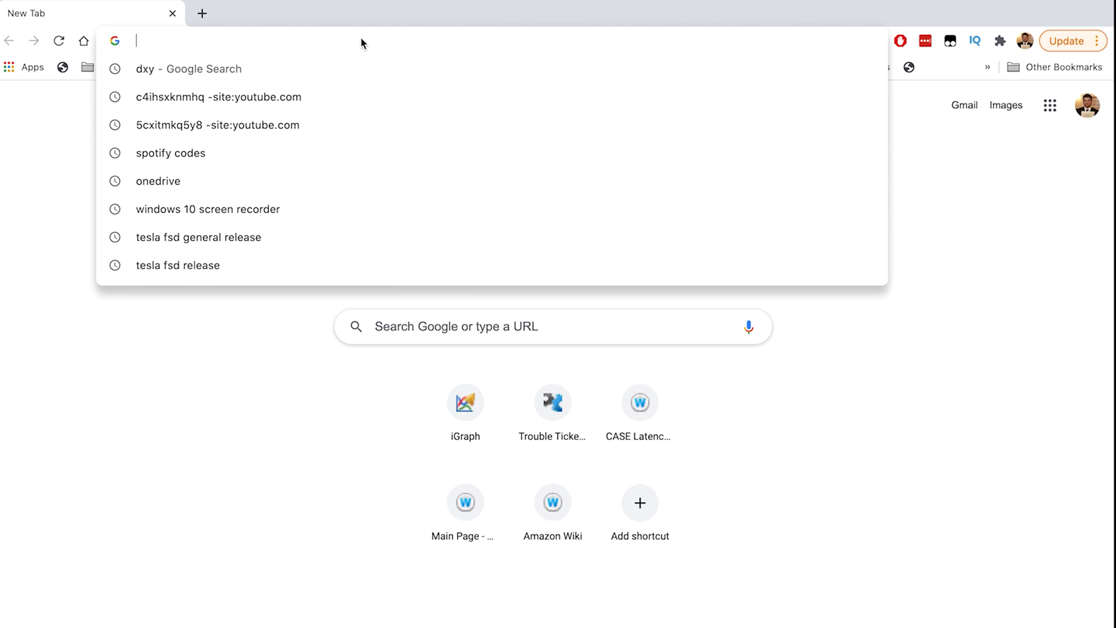
# Search the web for "background remover" and open the remove.bg website from the results.
pyautogui.write('g')
pyautogui.press('BackSpace')
pyautogui.press('BackSpace')
pyautogui.write('back')
pyautogui.press('Return')
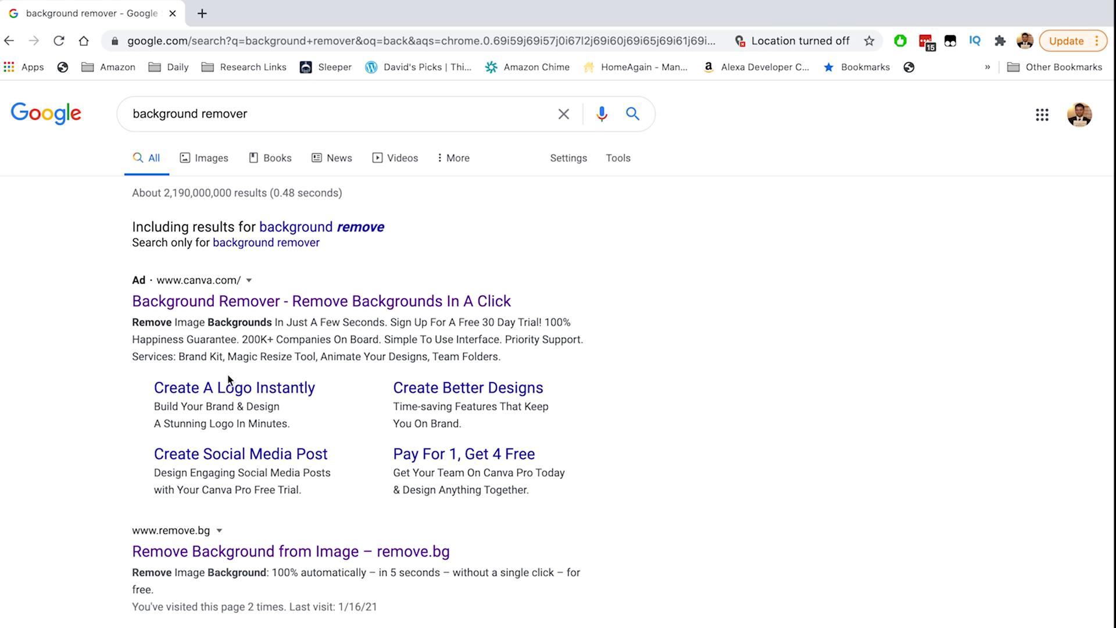
pyautogui.click(286, 559)
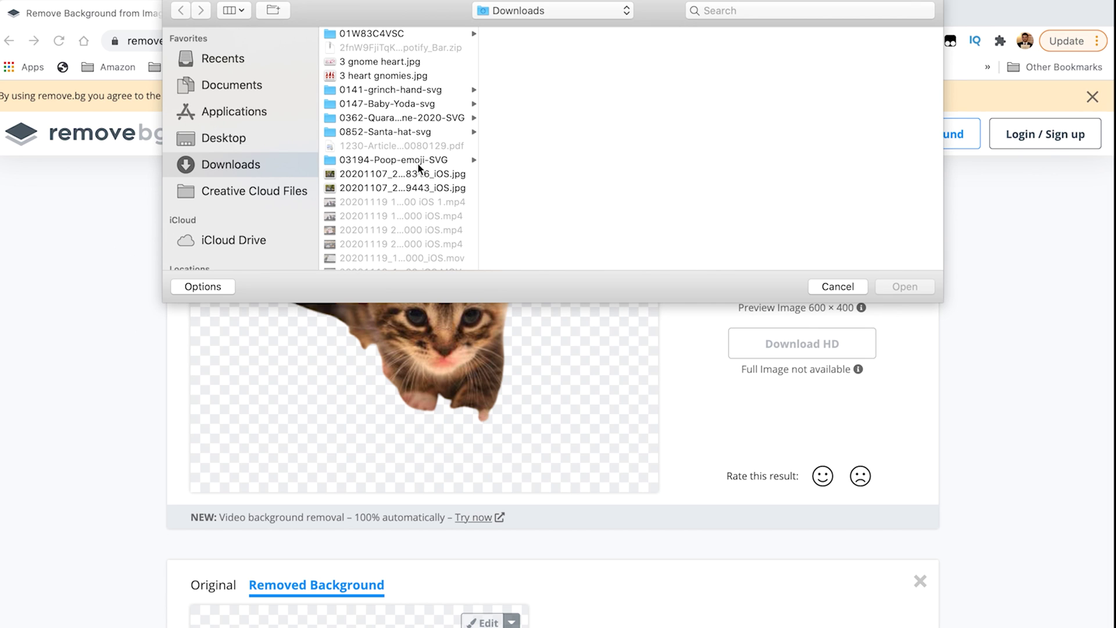
# Find "Saffron Puppy.jpg" by searching the computer for "saff" and upload it to remove.bg.
pyautogui.click(719, 9)
pyautogui.write('sa')
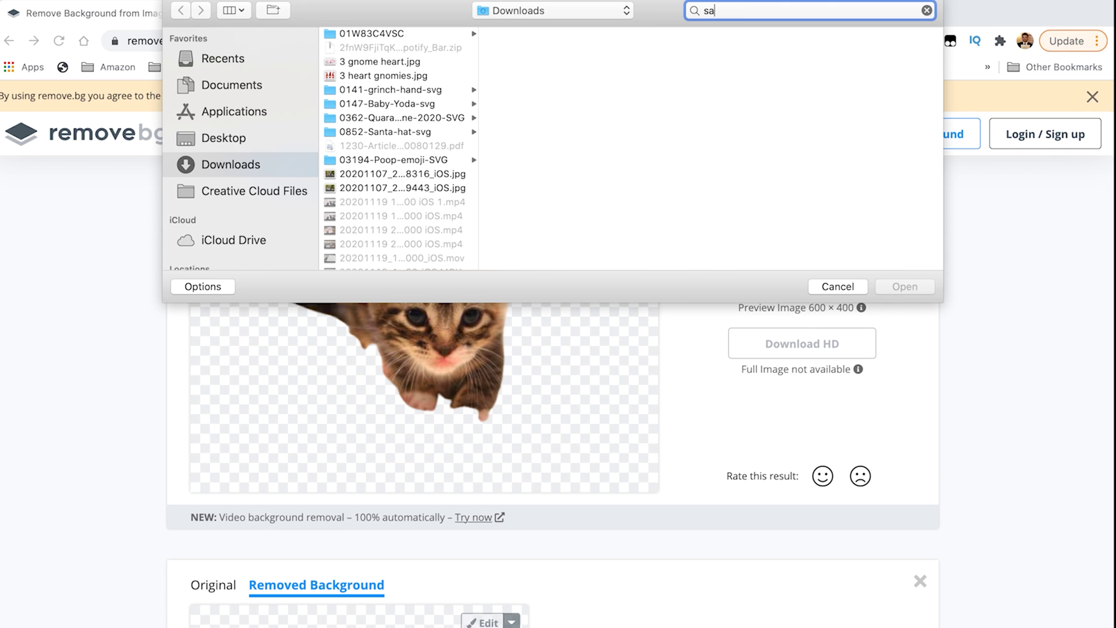
pyautogui.write('ff')
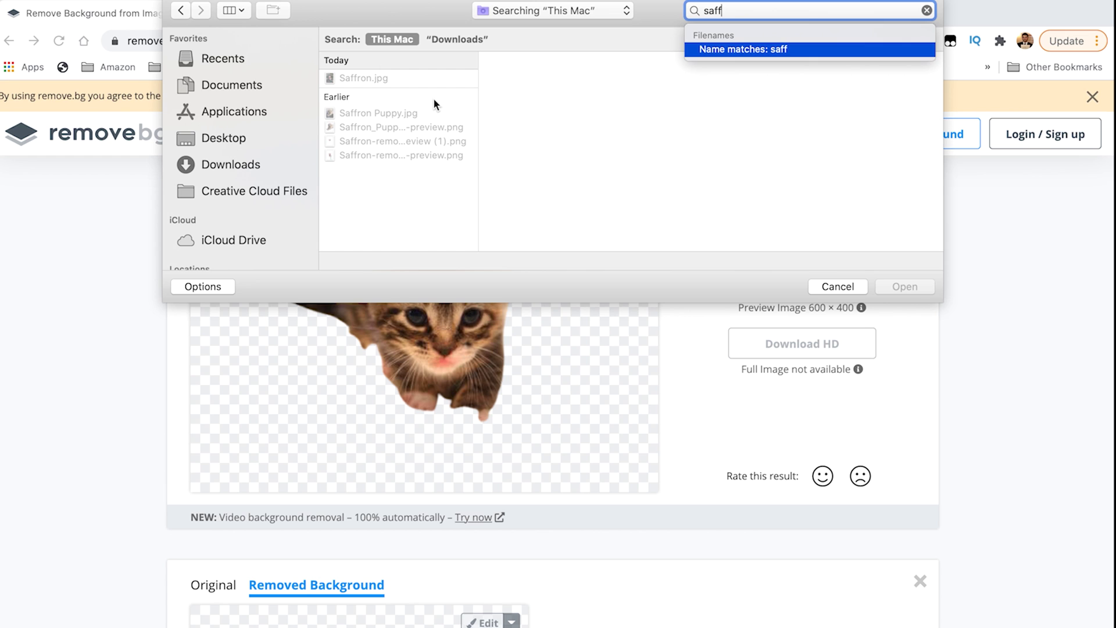
pyautogui.click(411, 81)
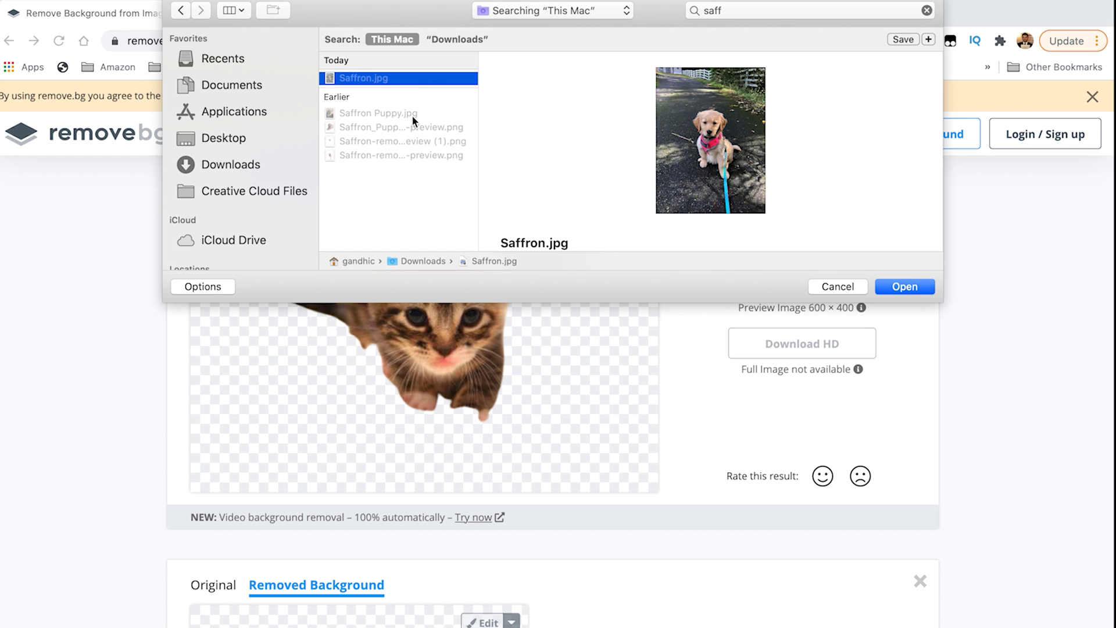
pyautogui.click(413, 114)
pyautogui.click(903, 286)
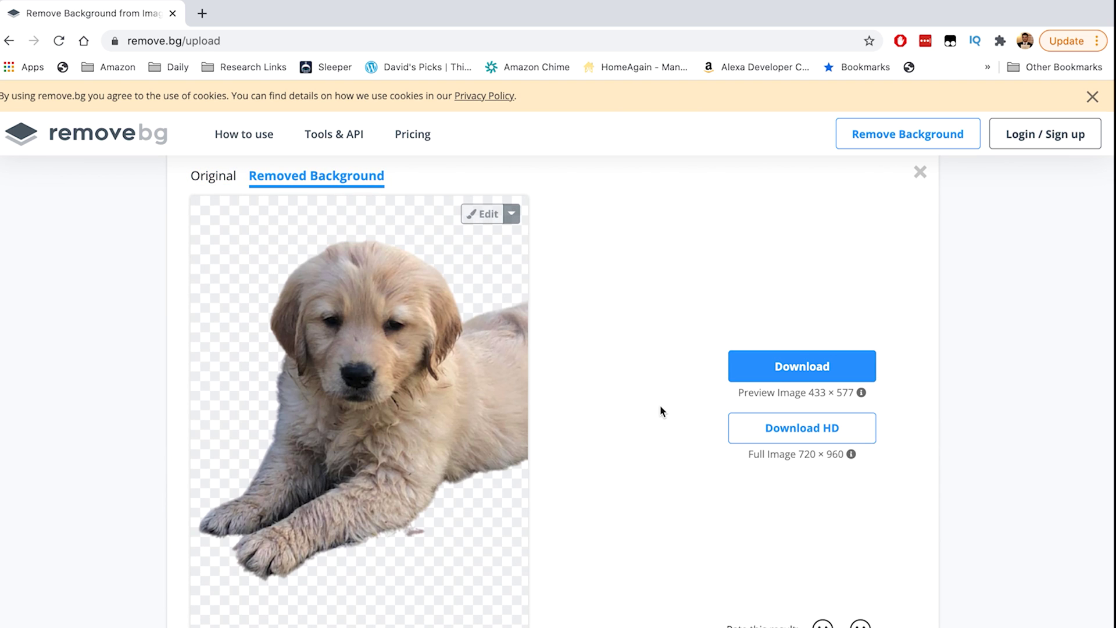
# Erase the leftover background fragment beside the puppy's front leg and download the edited image.
pyautogui.scroll(-2, 660, 411)
pyautogui.scroll(1, 660, 410)
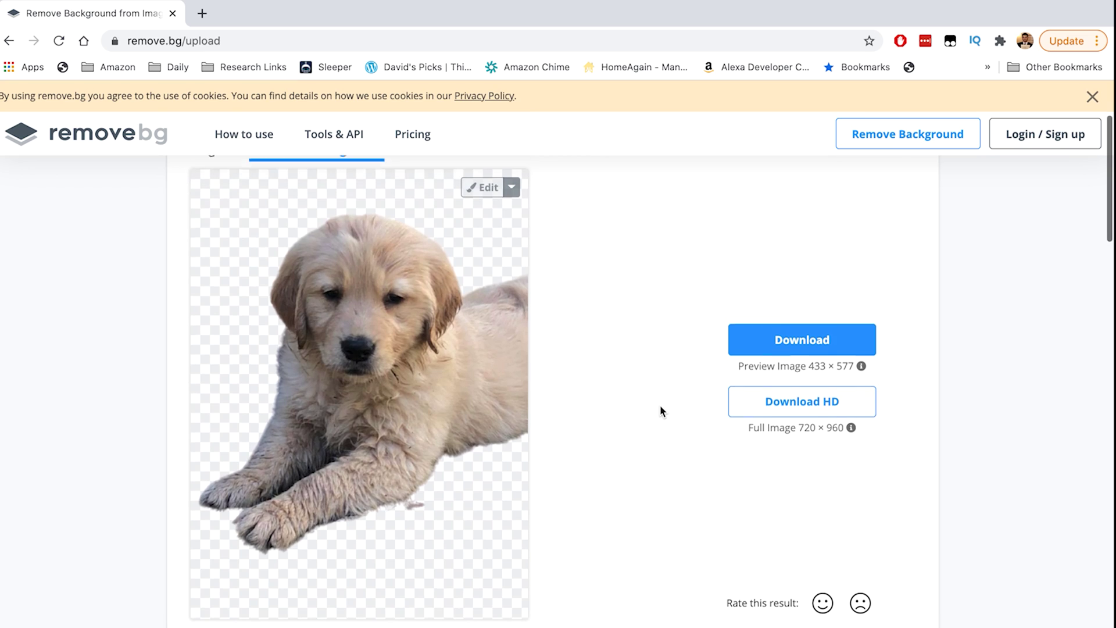
pyautogui.scroll(1, 660, 411)
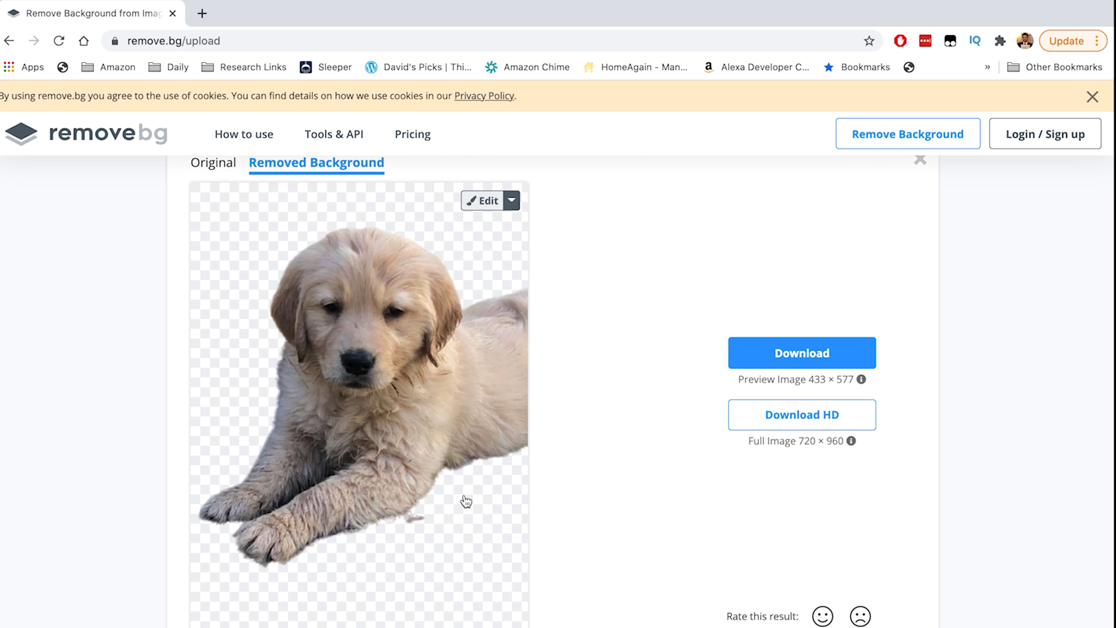
pyautogui.scroll(-2, 529, 517)
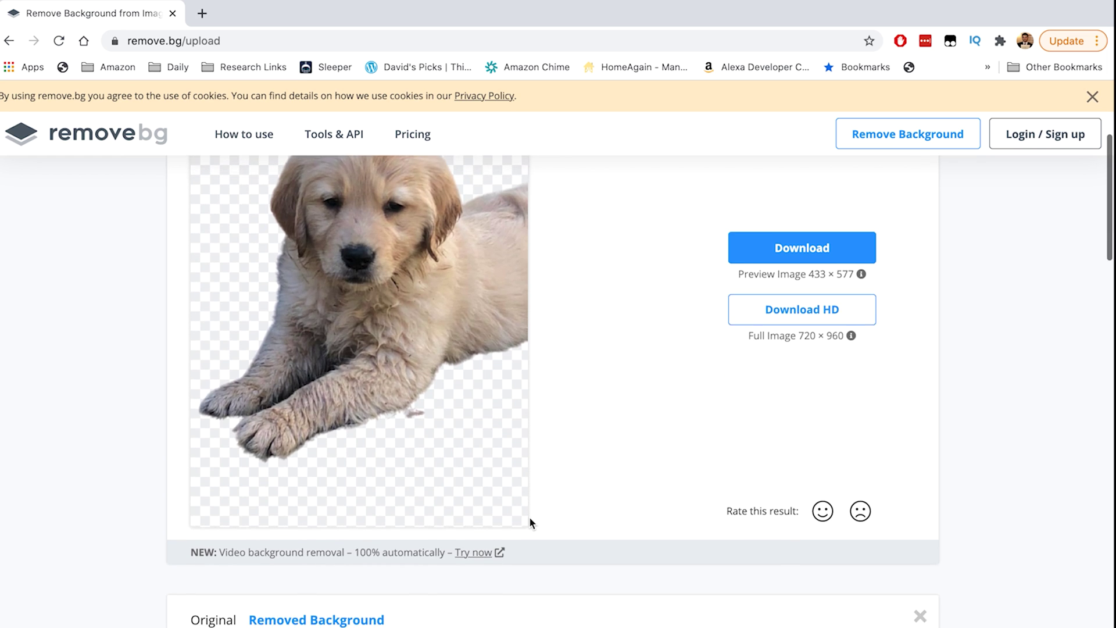
pyautogui.scroll(1, 529, 516)
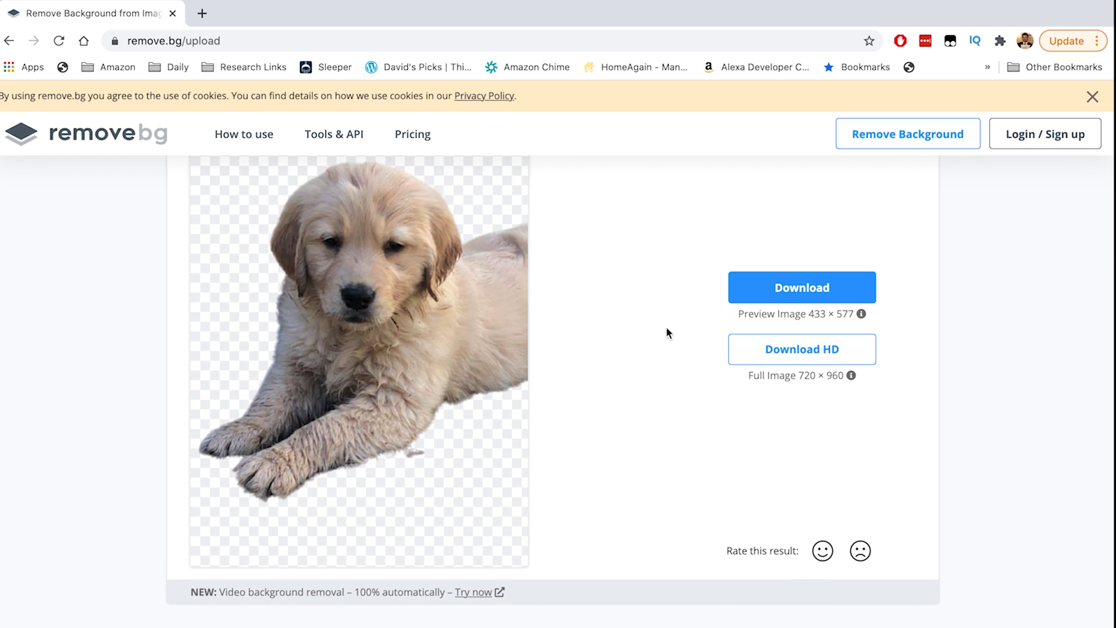
pyautogui.scroll(2, 566, 443)
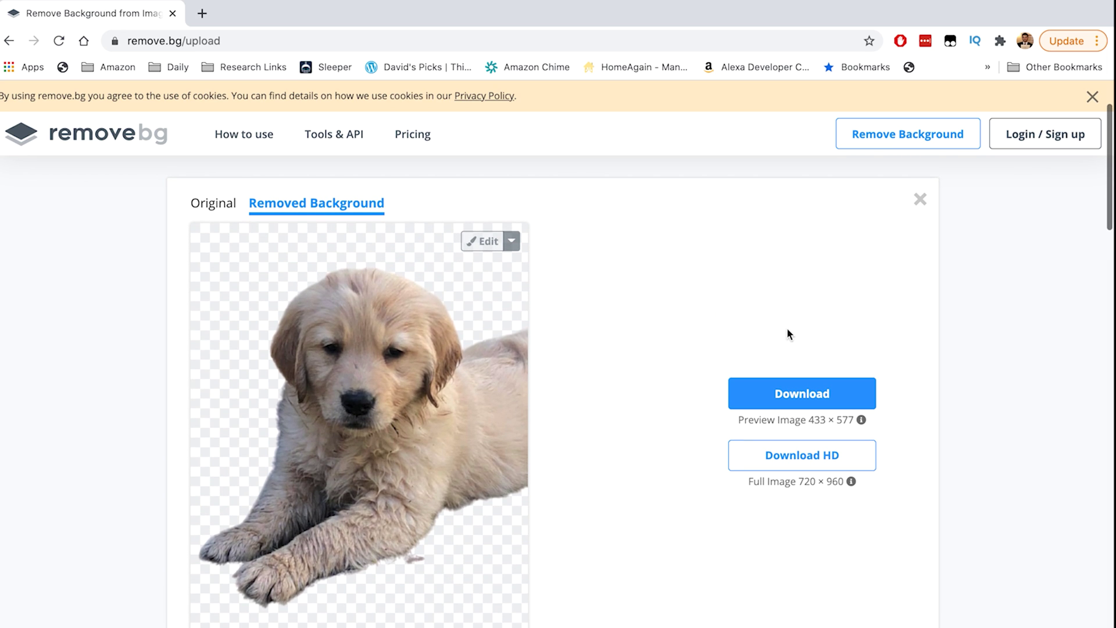
pyautogui.click(487, 242)
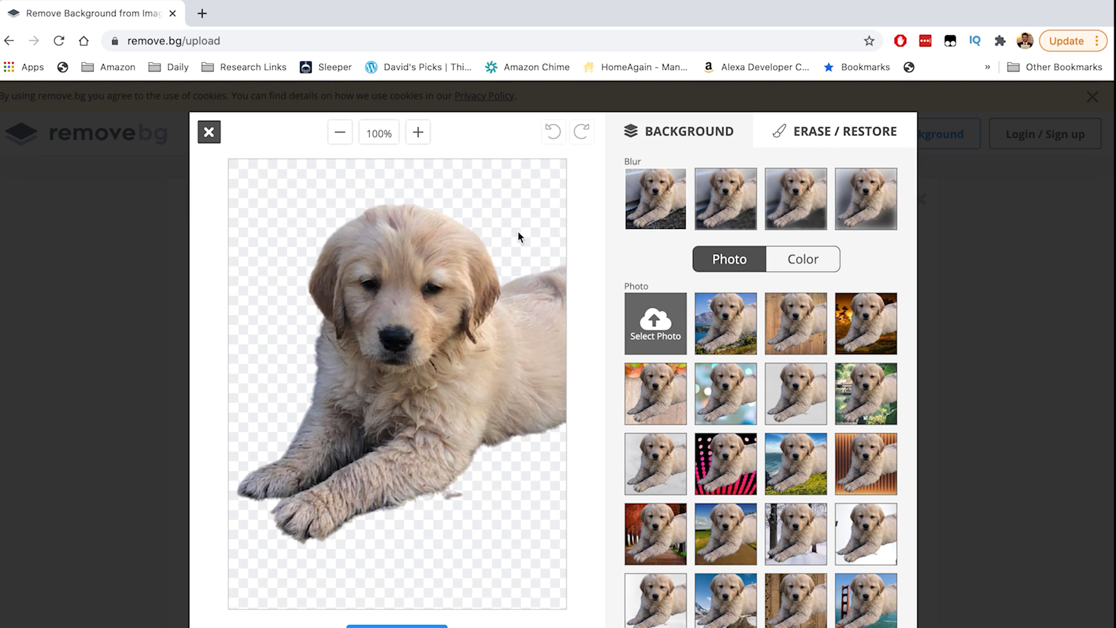
pyautogui.click(819, 132)
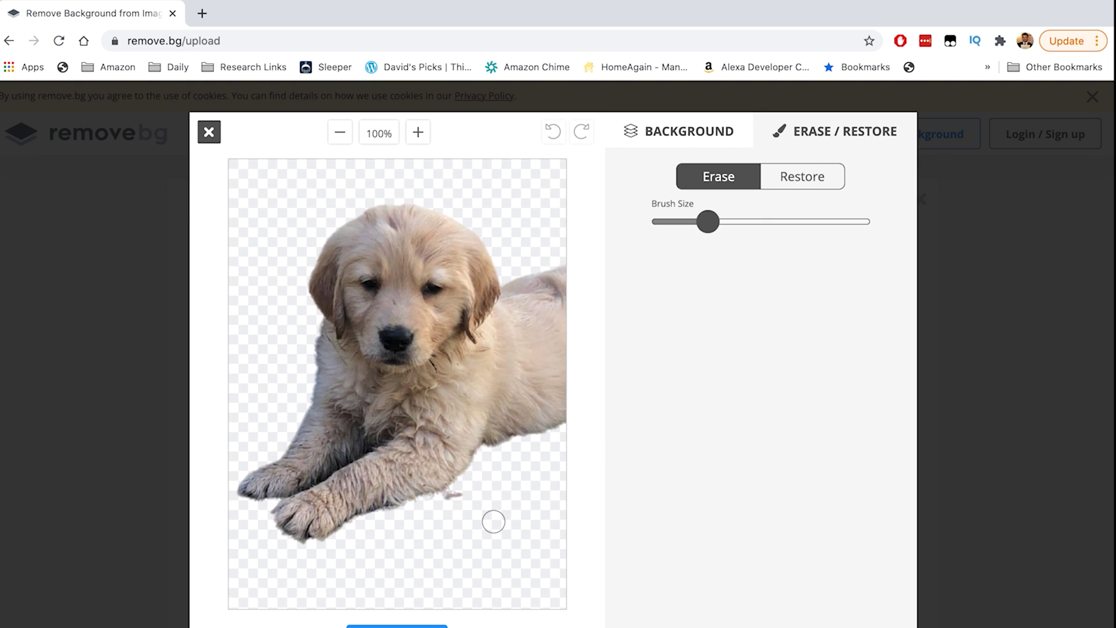
pyautogui.moveTo(466, 496); pyautogui.dragTo(421, 513)
pyautogui.click(397, 626)
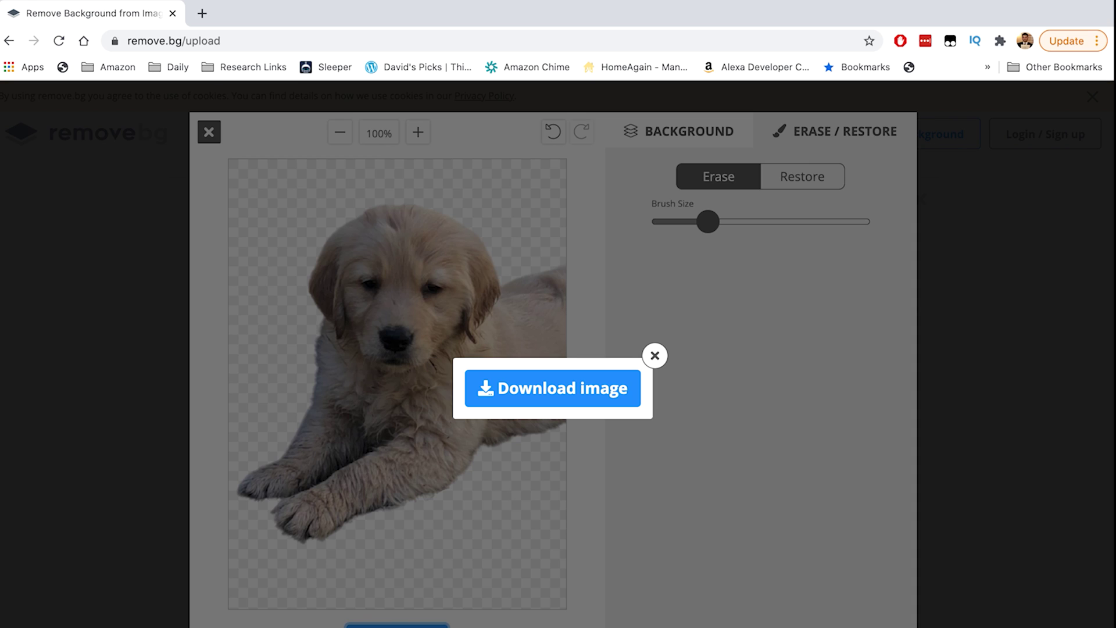
pyautogui.scroll(-1, 555, 404)
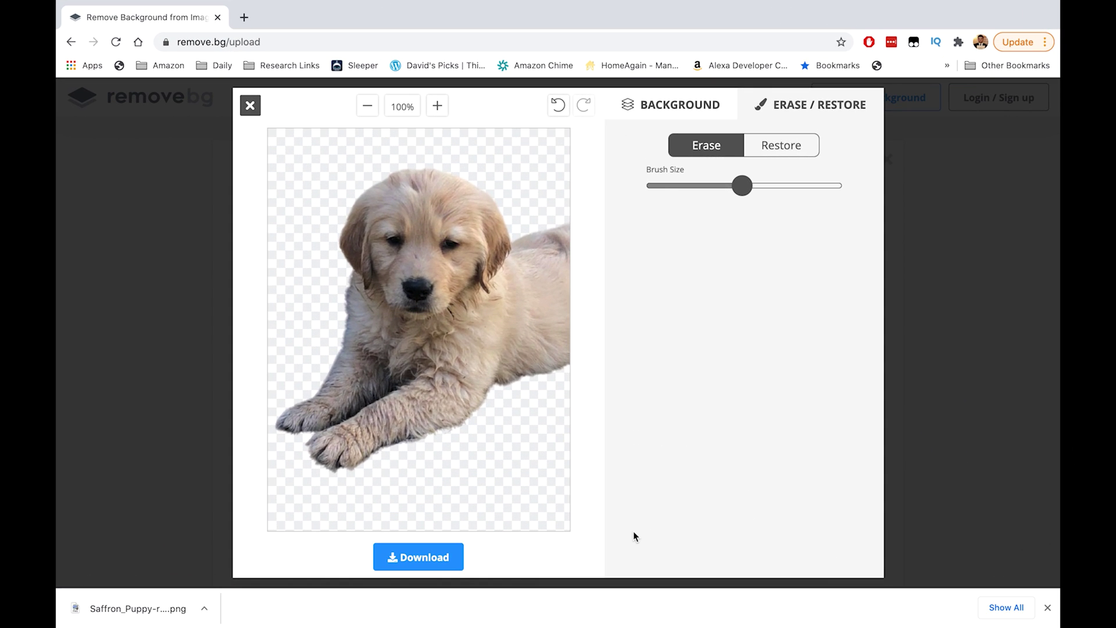
# Search the web for "svg converter" in a new browser tab and open the Picsvg Free SVG Converter.
pyautogui.click(243, 19)
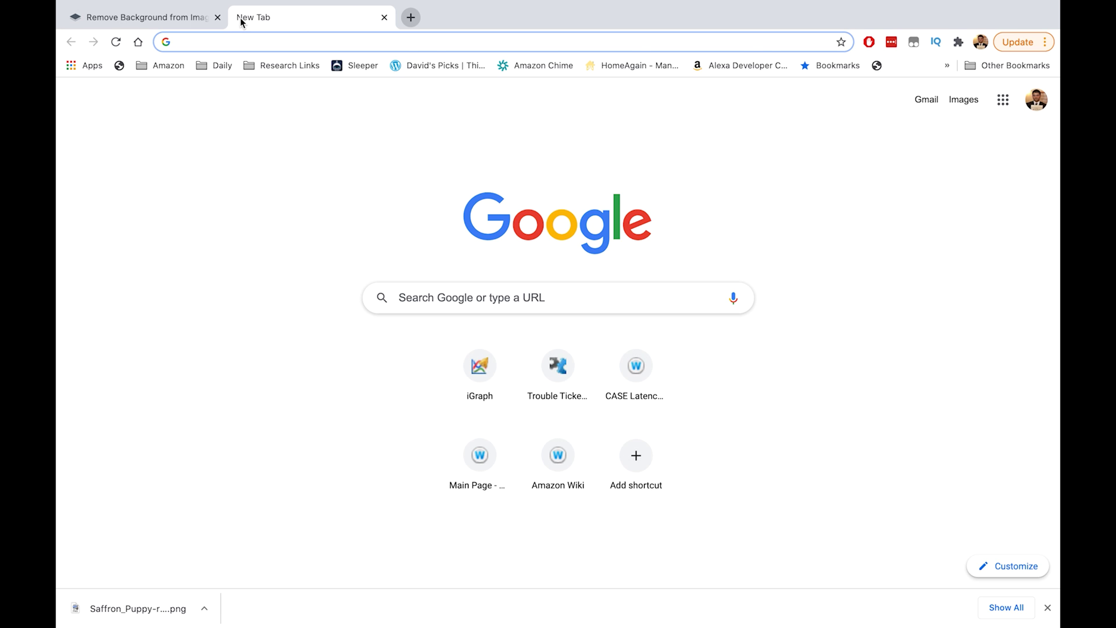
pyautogui.write('s')
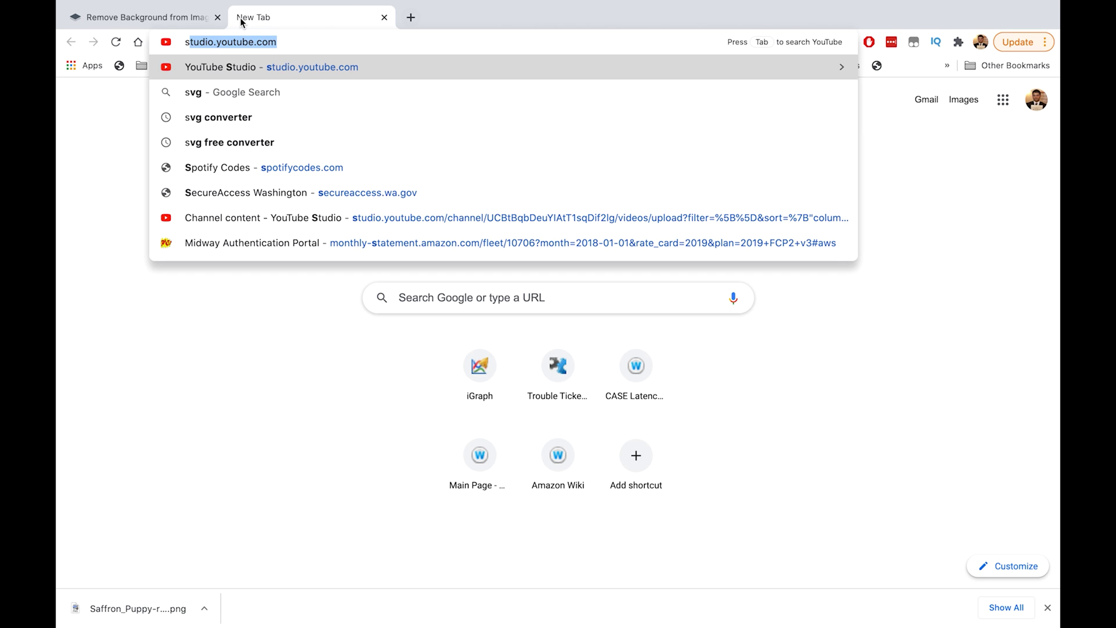
pyautogui.write('vg conter')
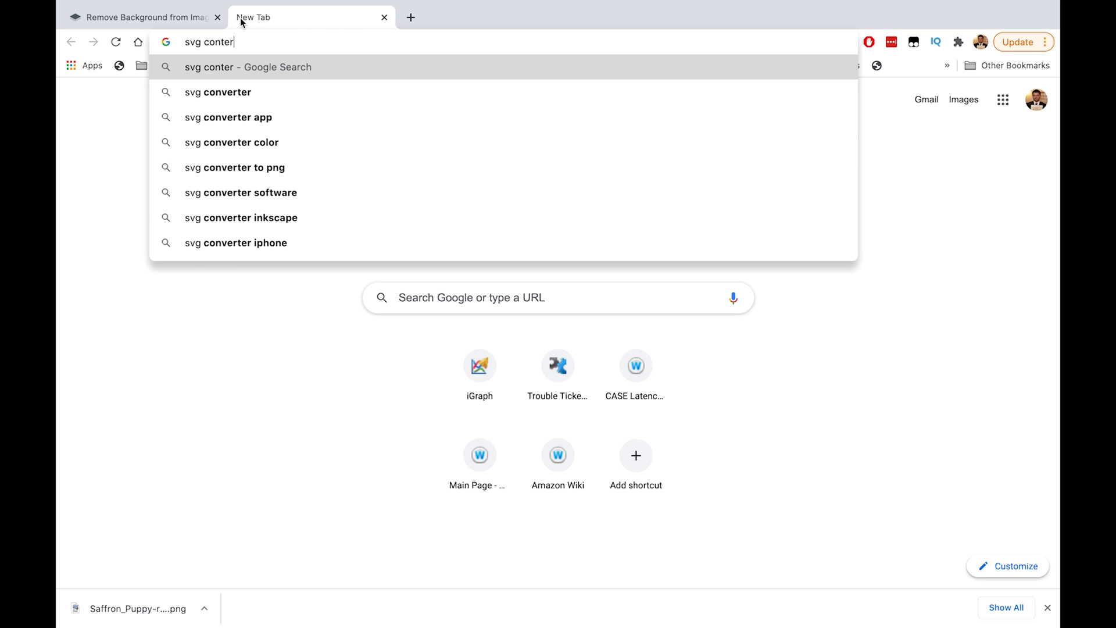
pyautogui.press('BackSpace')
pyautogui.press('BackSpace')
pyautogui.press('BackSpace')
pyautogui.write('verter')
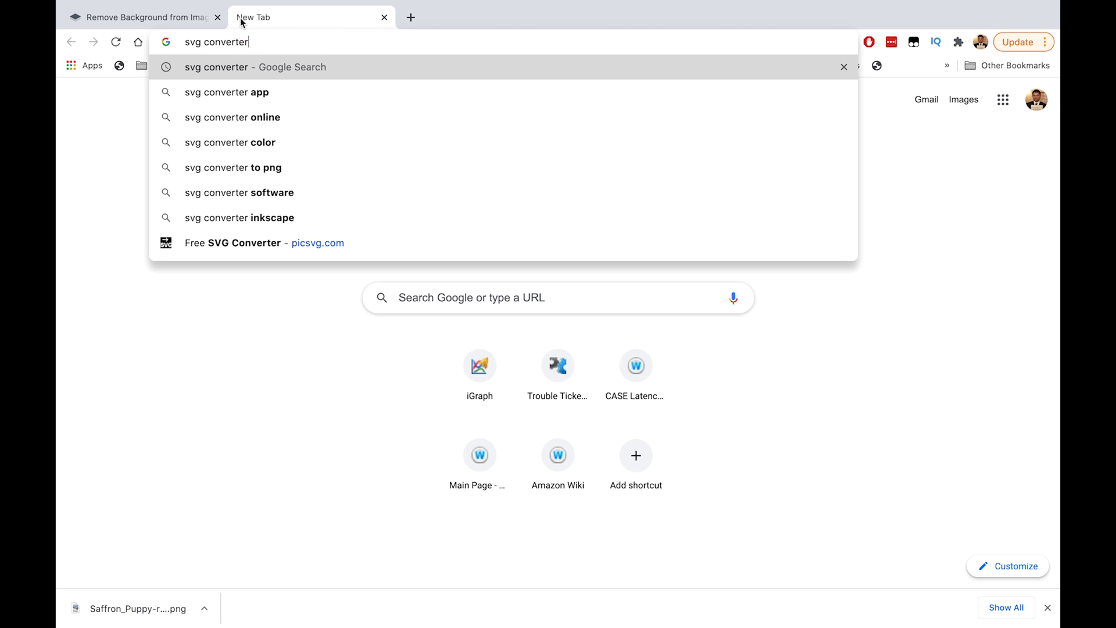
pyautogui.press('Return')
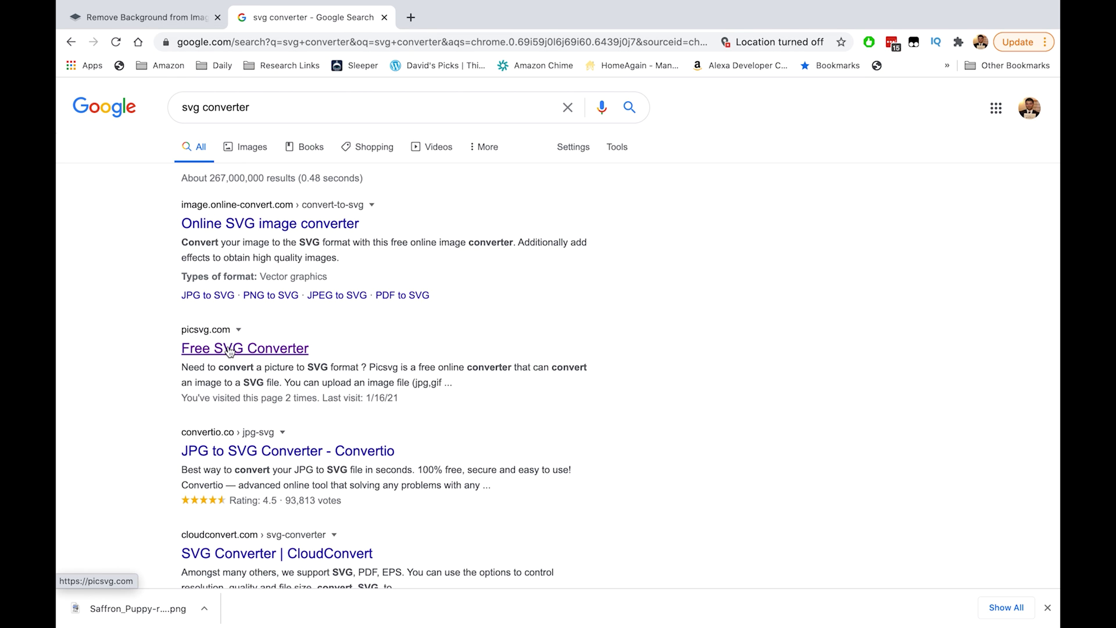
pyautogui.click(215, 351)
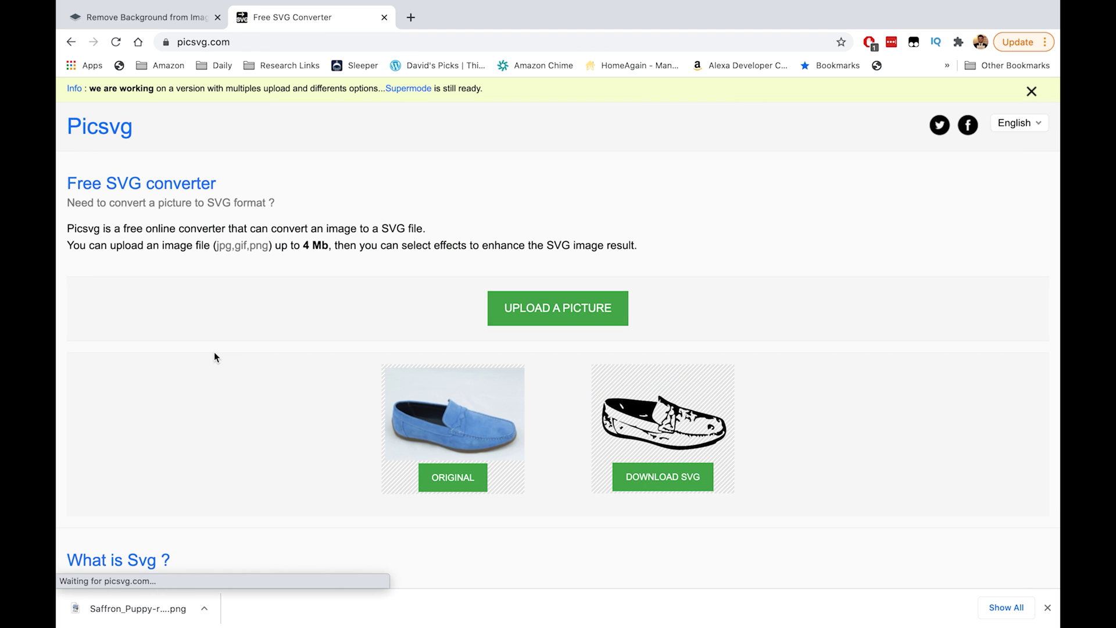
# Find the background-removed puppy PNG ending in "(2)" by searching for "saffron pu" and upload it to Picsvg.
pyautogui.click(513, 319)
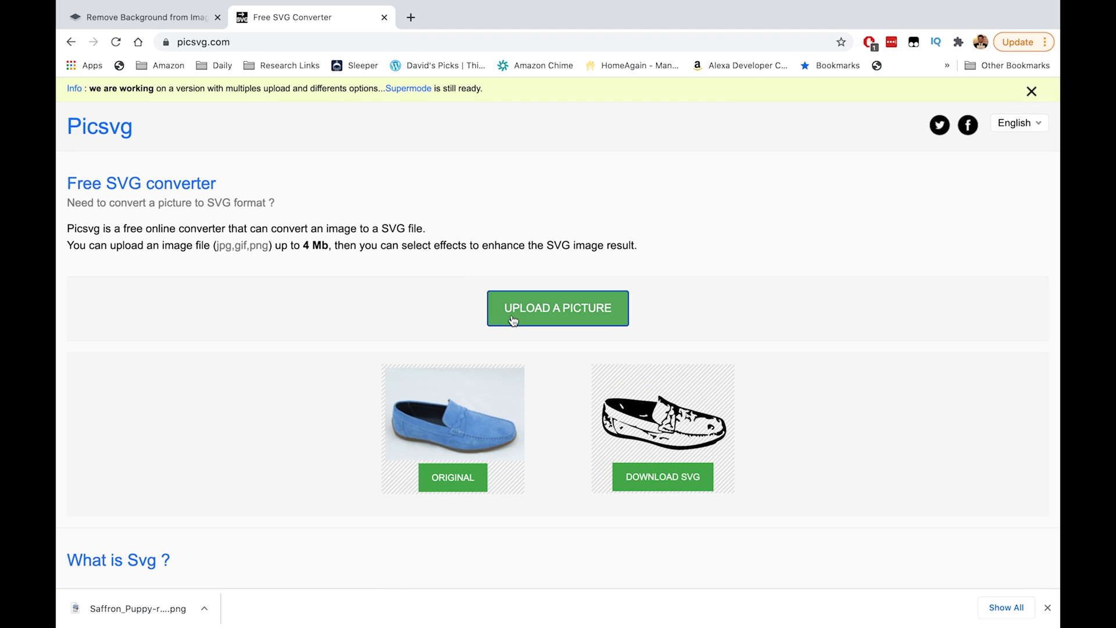
pyautogui.click(703, 13)
pyautogui.write('saffron pu')
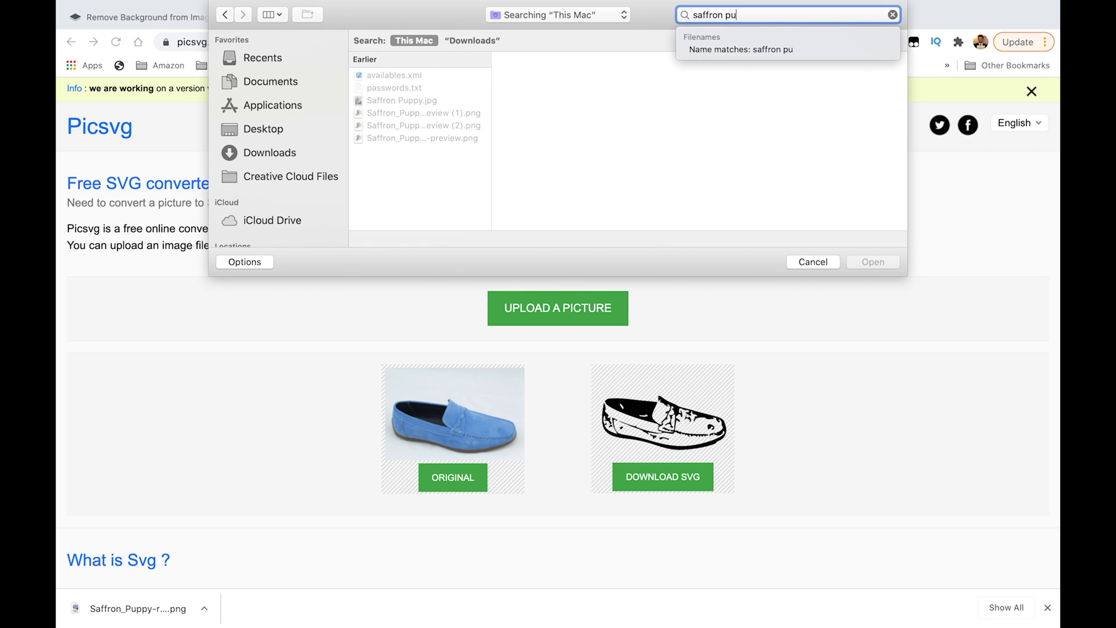
pyautogui.click(449, 123)
pyautogui.click(876, 260)
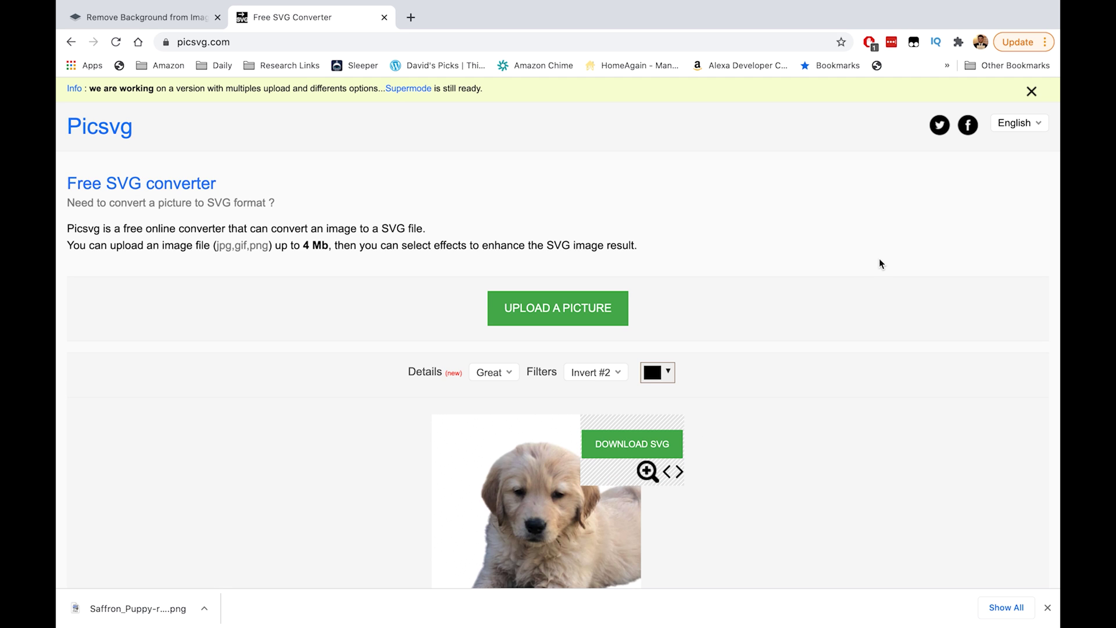
# Set the detail level of the puppy's SVG conversion to Strong.
pyautogui.scroll(-4, 789, 416)
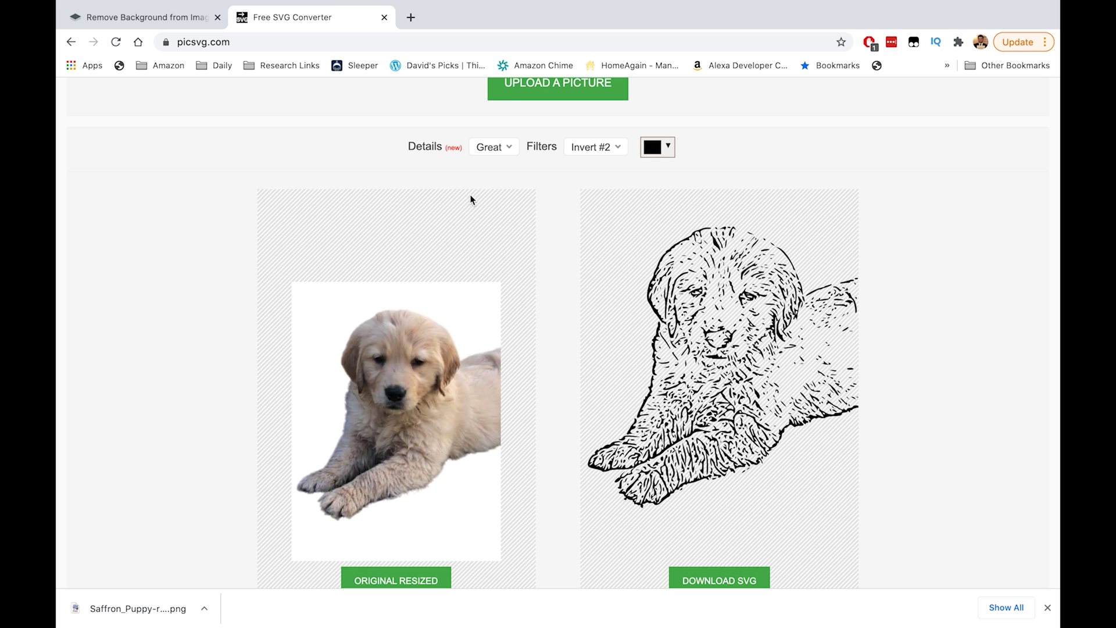
pyautogui.click(507, 147)
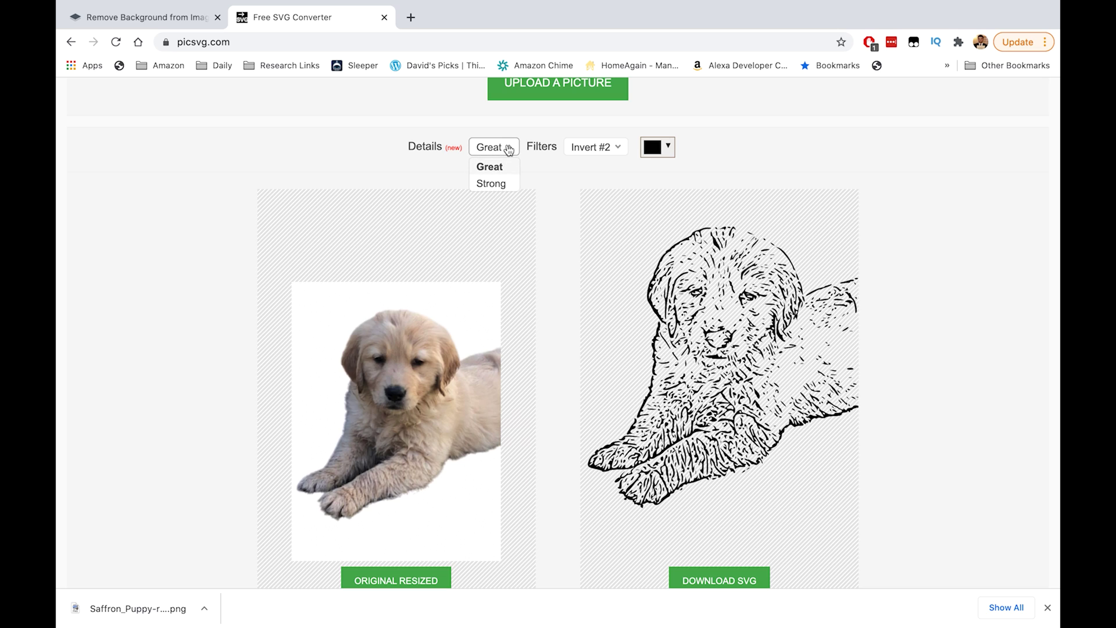
pyautogui.click(499, 185)
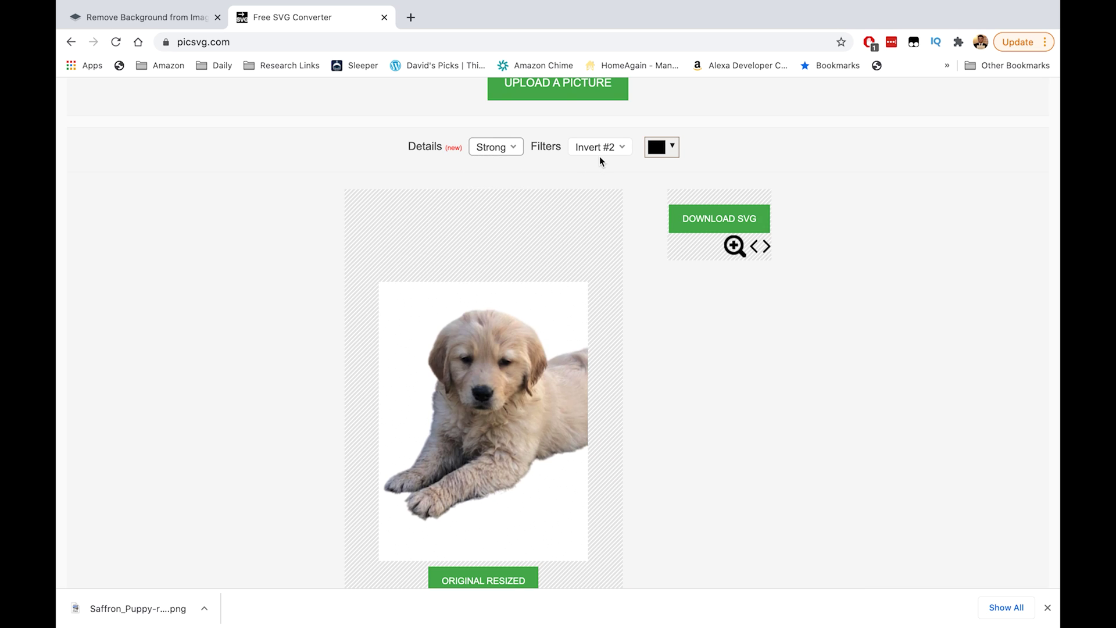
# Try the Invert #1 filter on the puppy conversion and inspect the line drawing.
pyautogui.click(600, 149)
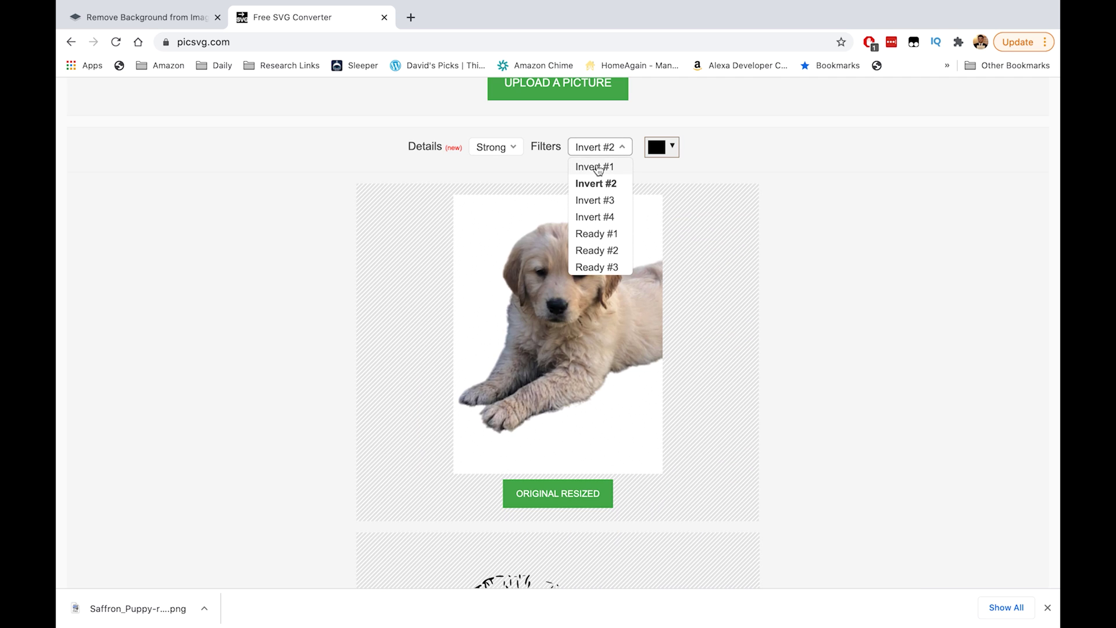
pyautogui.click(597, 167)
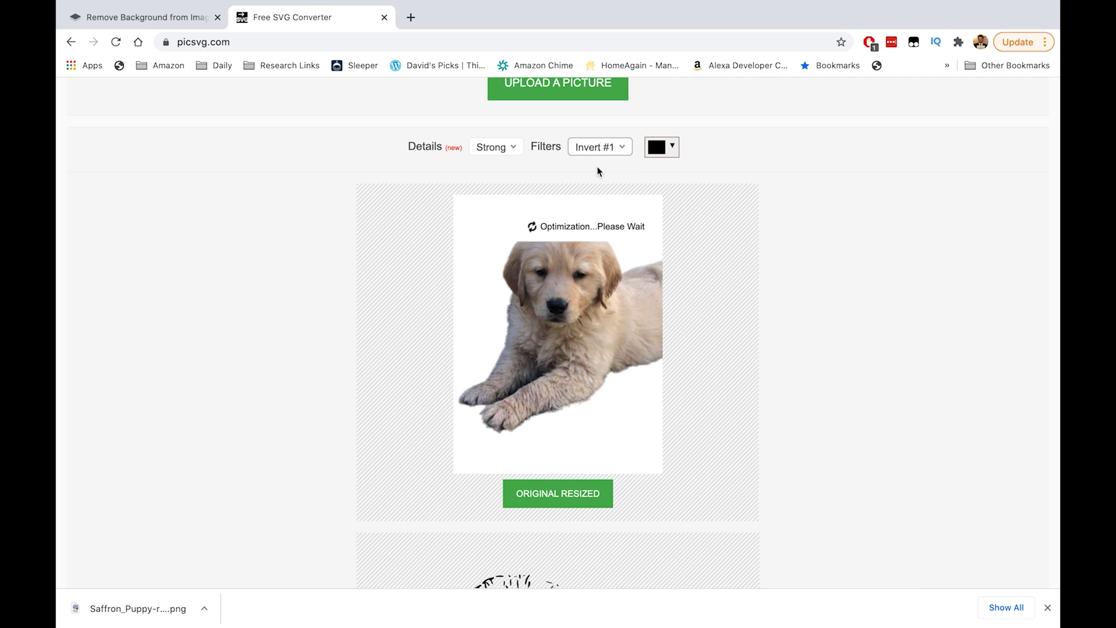
pyautogui.scroll(-3, 598, 166)
pyautogui.scroll(-1, 598, 169)
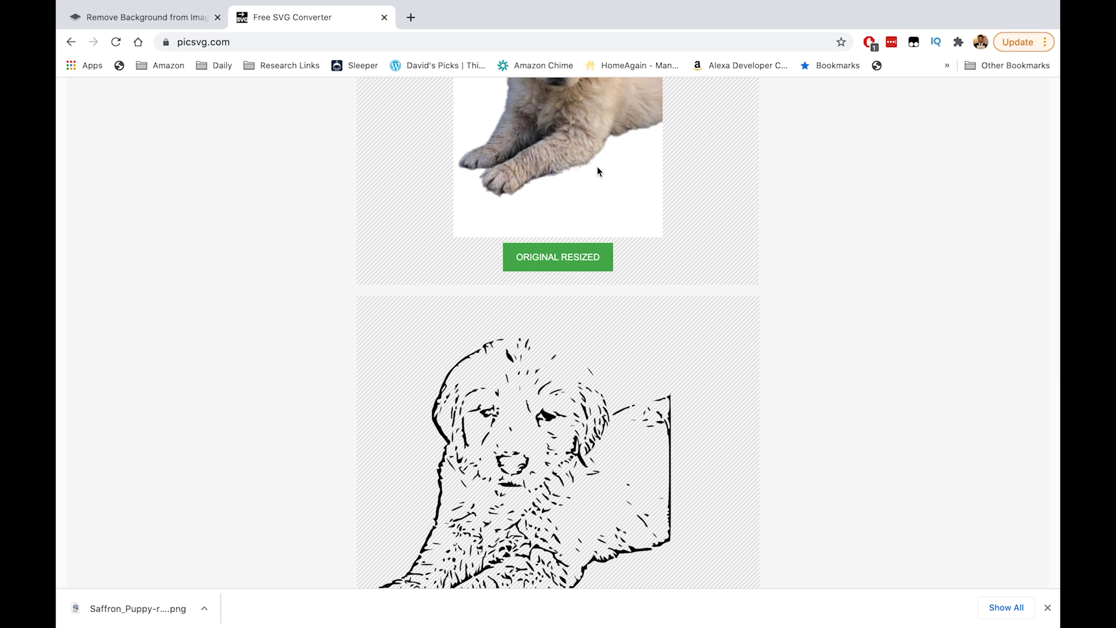
pyautogui.scroll(-2, 597, 169)
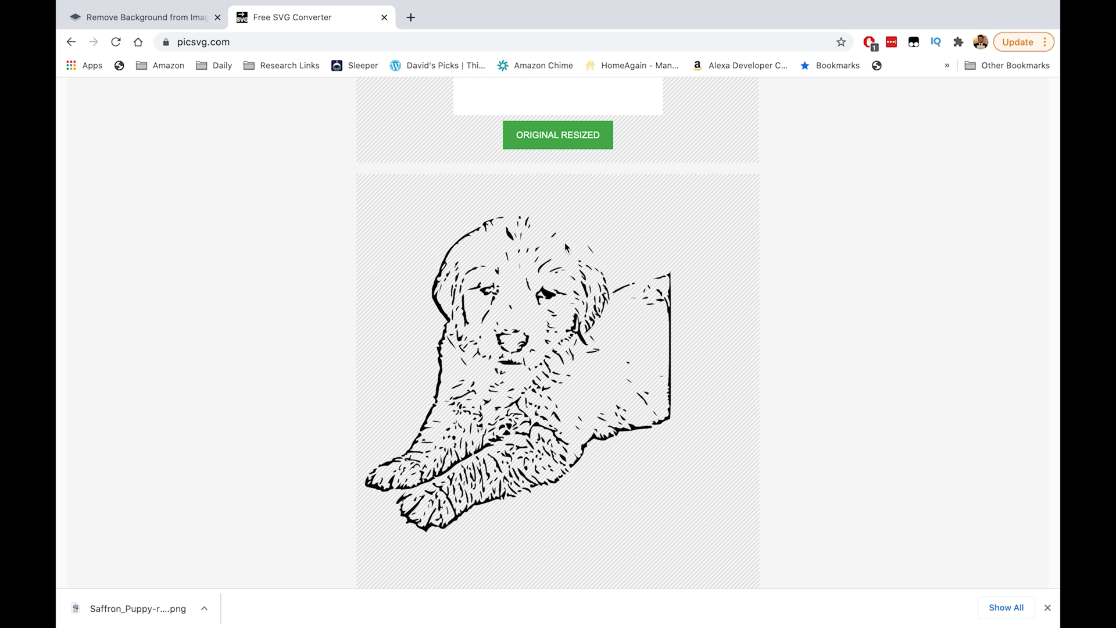
# Apply the Invert #3 filter to the puppy conversion and review the SVG preview.
pyautogui.scroll(7, 564, 243)
pyautogui.click(589, 195)
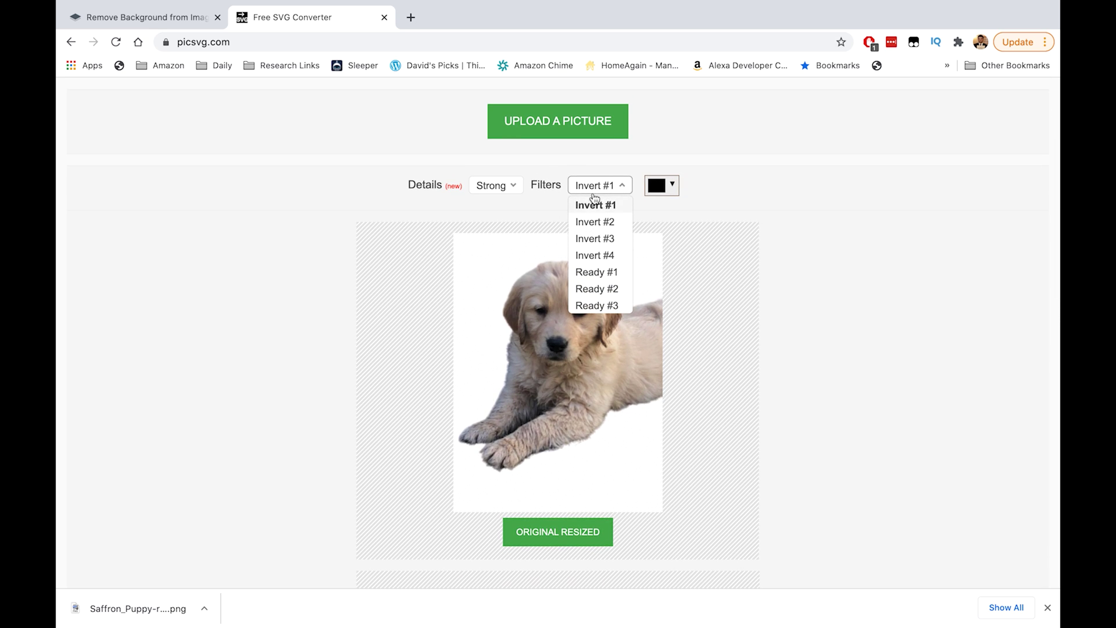
pyautogui.click(596, 239)
pyautogui.scroll(-6, 596, 240)
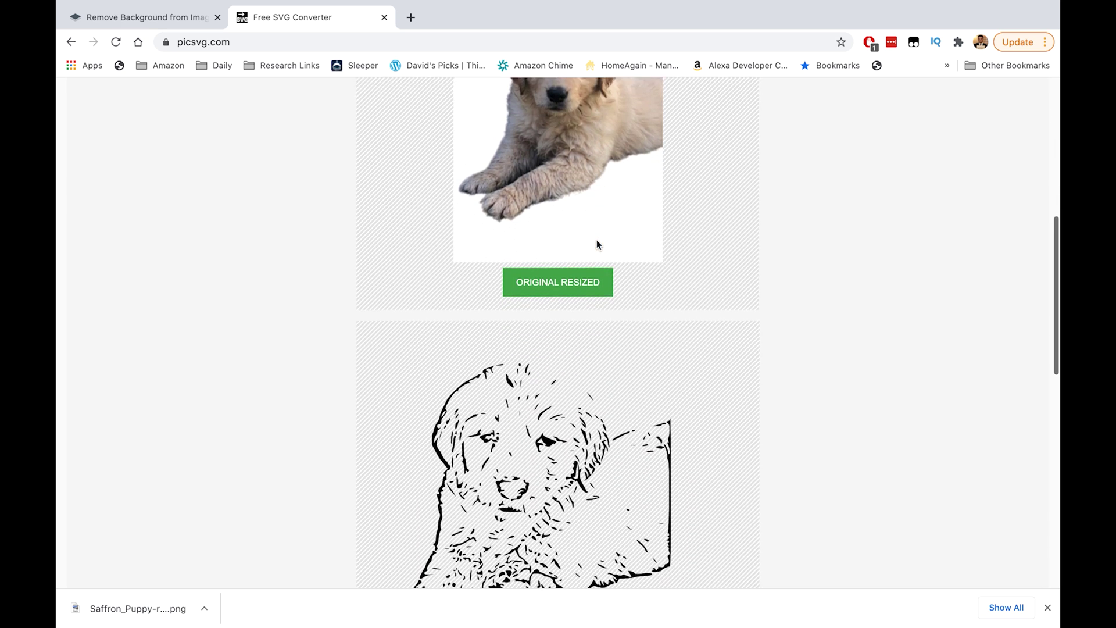
pyautogui.scroll(5, 596, 240)
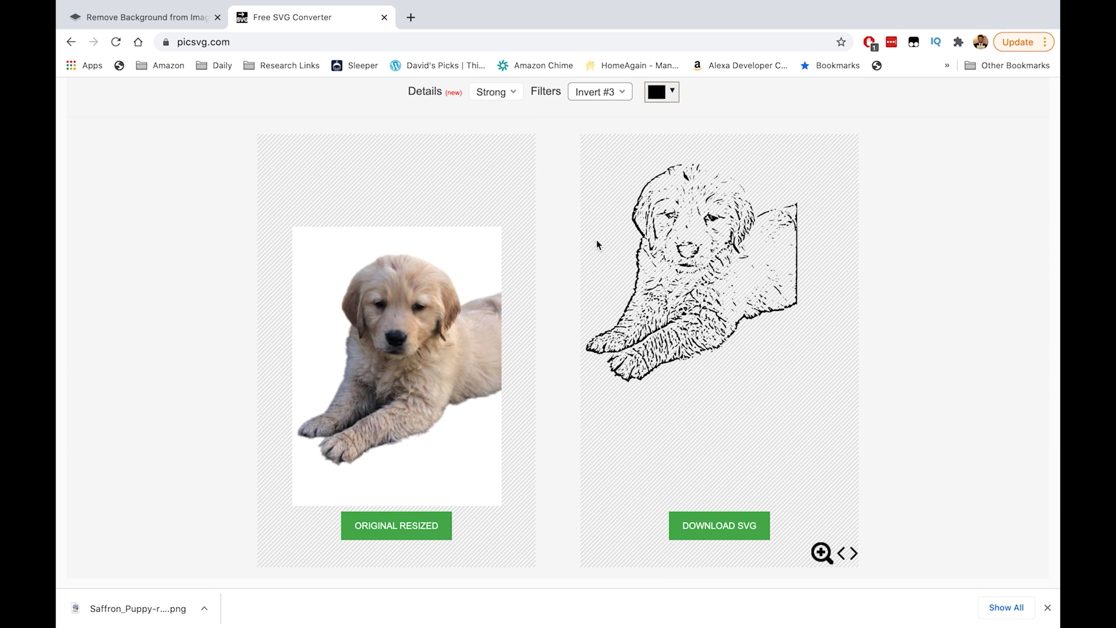
pyautogui.scroll(1, 596, 239)
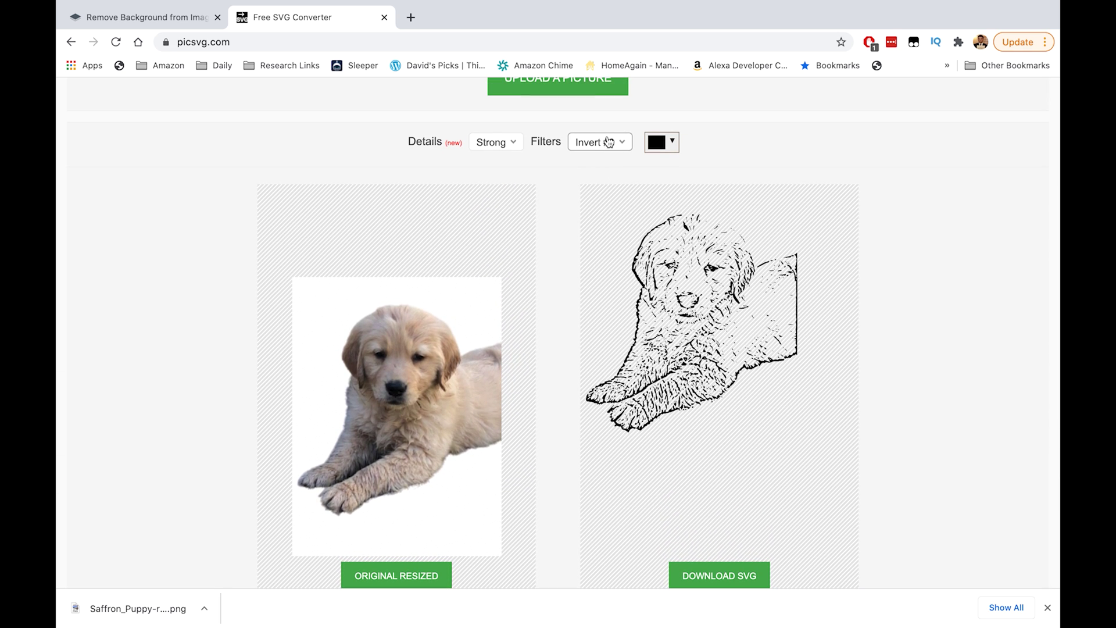
# Try the Invert #4 filter on the puppy conversion and inspect the bolder line drawing.
pyautogui.click(608, 141)
pyautogui.click(599, 212)
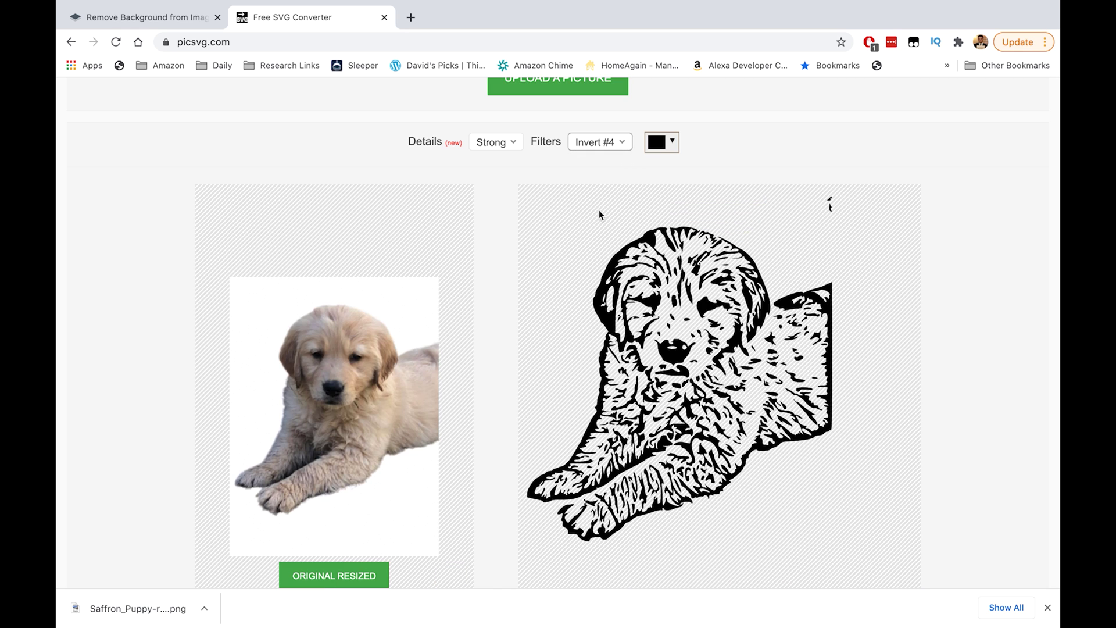
pyautogui.scroll(-5, 599, 213)
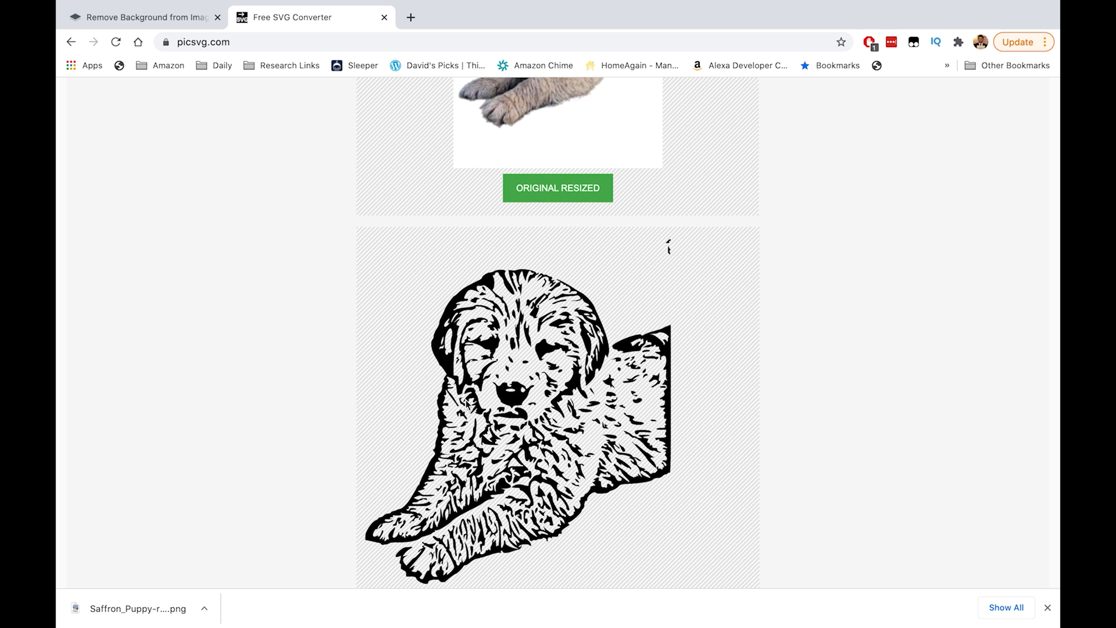
pyautogui.scroll(6, 466, 401)
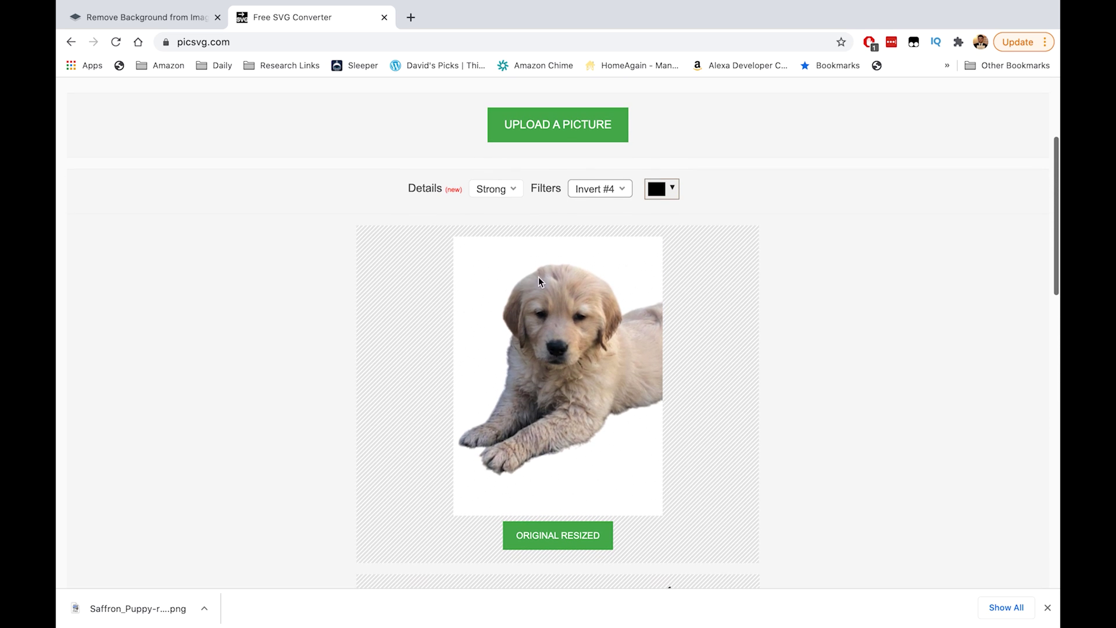
# Try the Ready #1 filter on the puppy conversion and inspect the SVG preview.
pyautogui.click(612, 187)
pyautogui.click(598, 278)
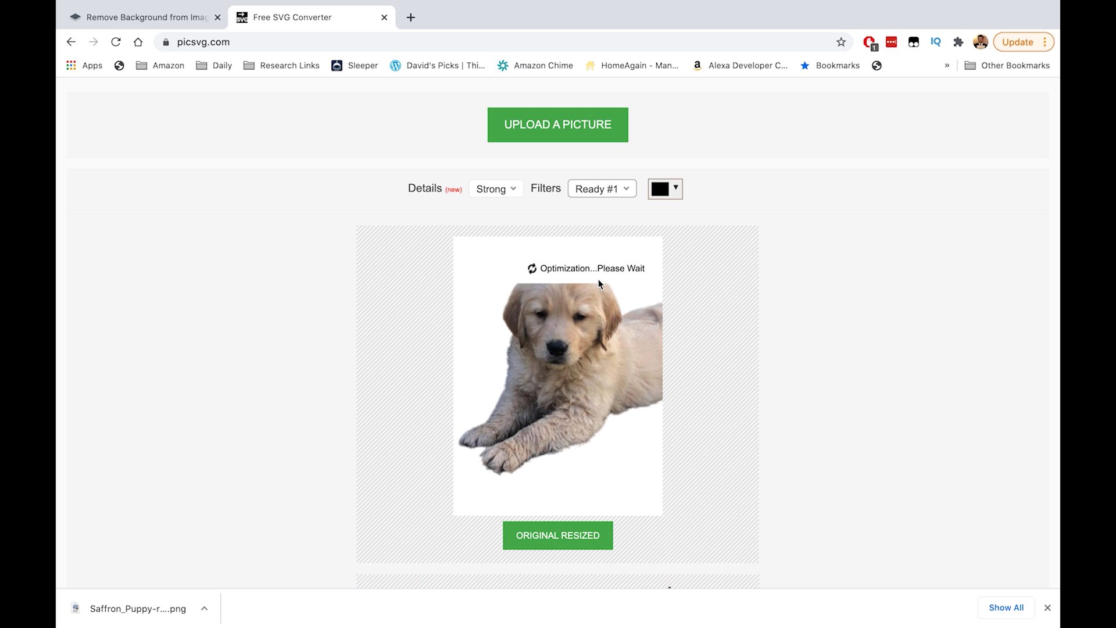
pyautogui.scroll(-5, 598, 279)
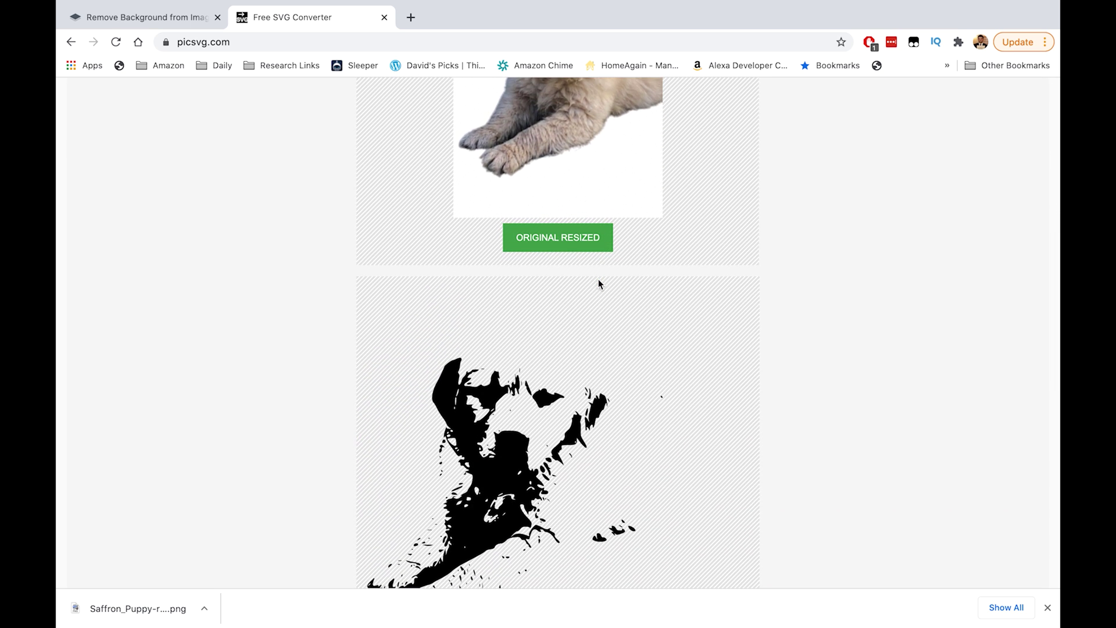
pyautogui.scroll(-1, 598, 279)
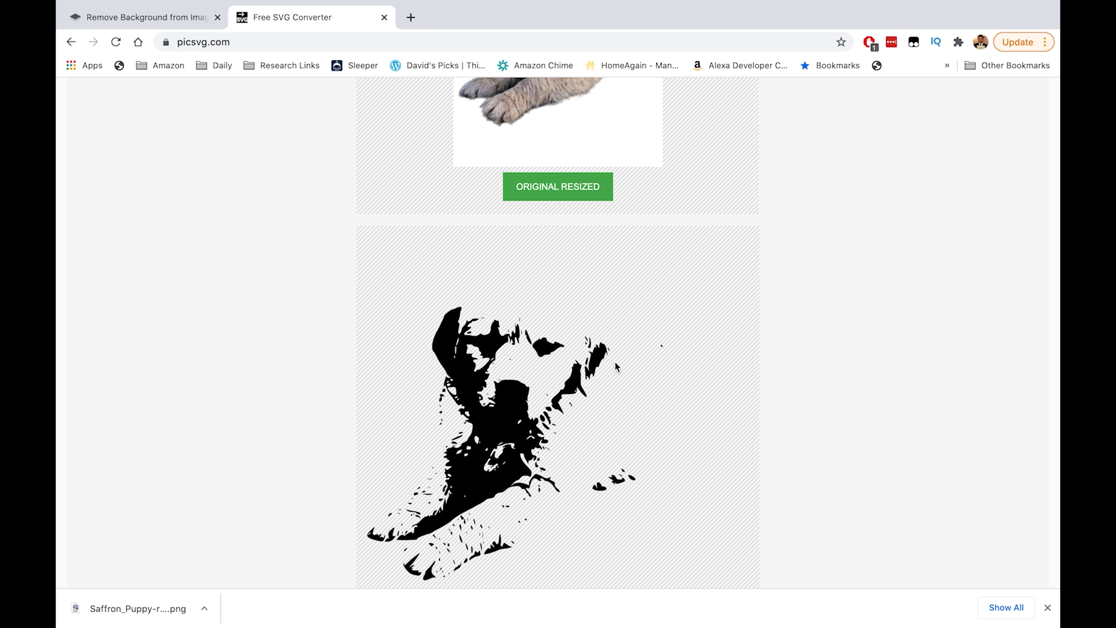
pyautogui.scroll(7, 488, 436)
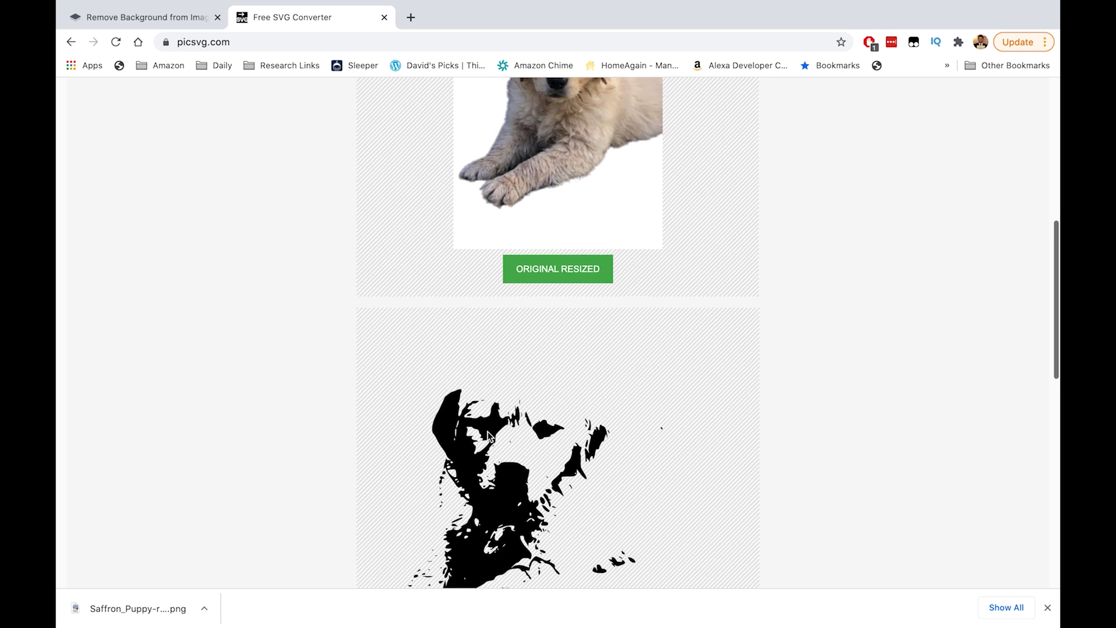
# Try the Ready #2 filter on the puppy conversion and check the resulting SVG preview.
pyautogui.click(596, 266)
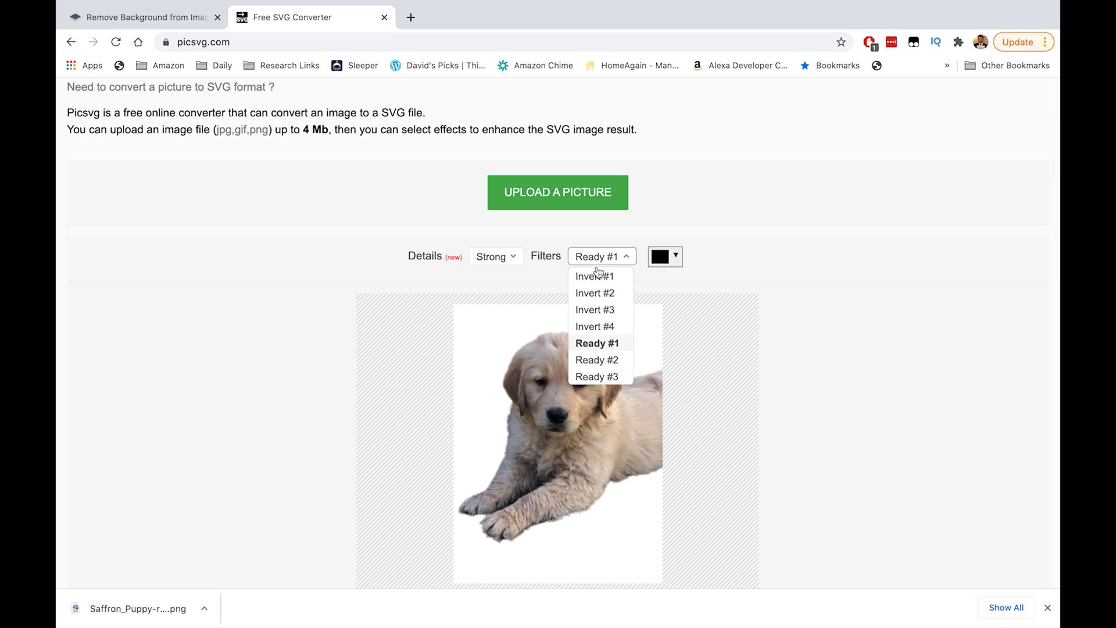
pyautogui.click(594, 359)
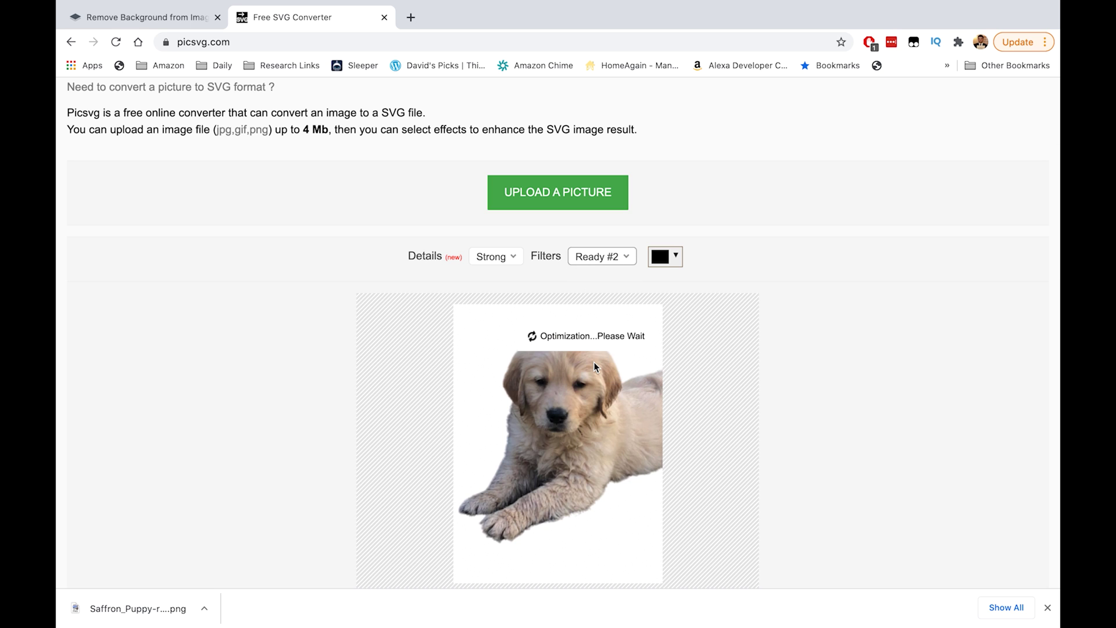
pyautogui.scroll(-5, 594, 362)
pyautogui.scroll(-2, 594, 362)
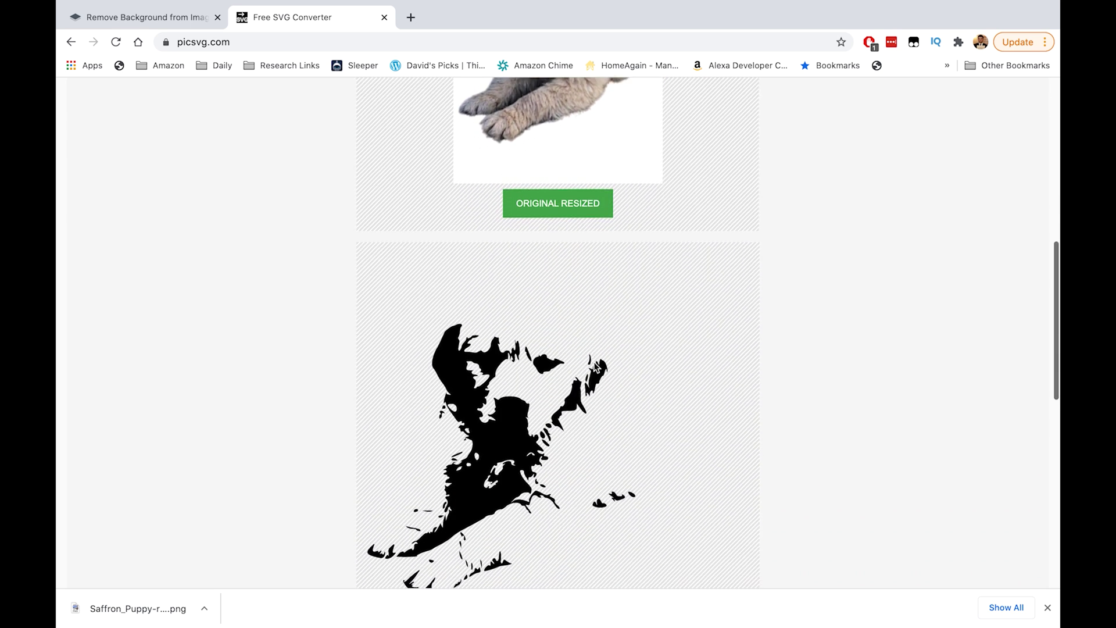
pyautogui.scroll(3, 593, 361)
pyautogui.scroll(4, 593, 362)
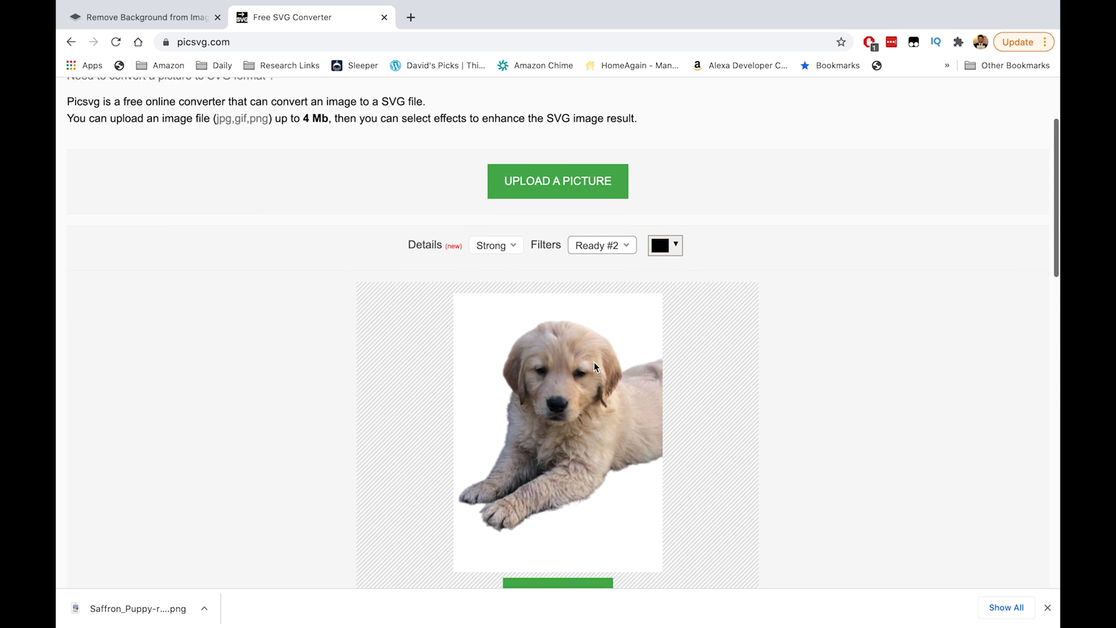
# Set the puppy conversion's filter back to Invert #4 and review the line drawing.
pyautogui.click(607, 264)
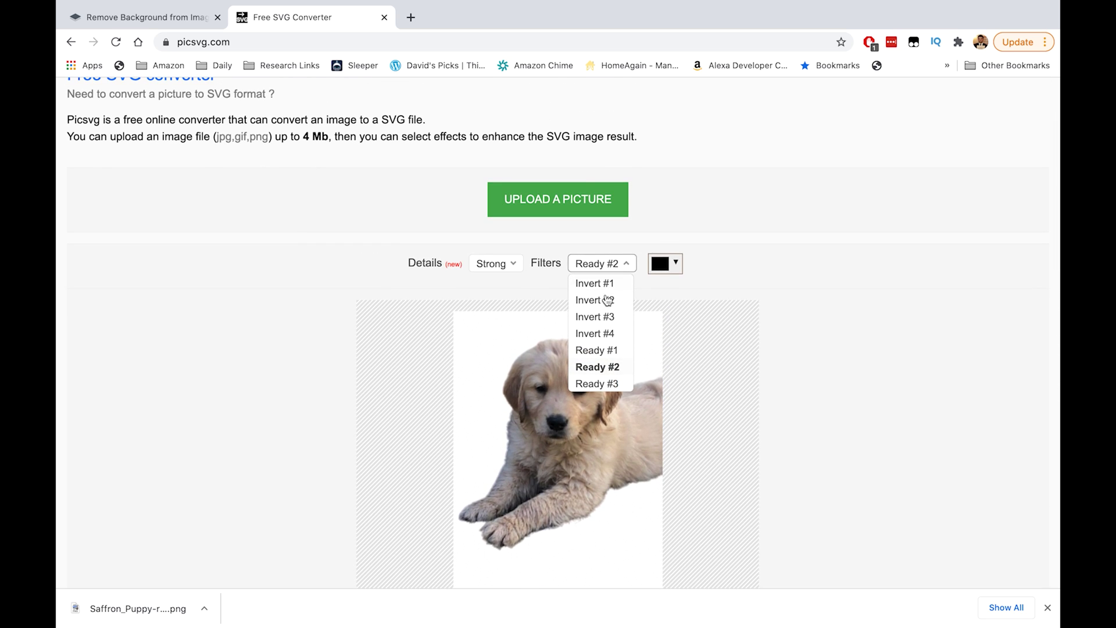
pyautogui.click(603, 334)
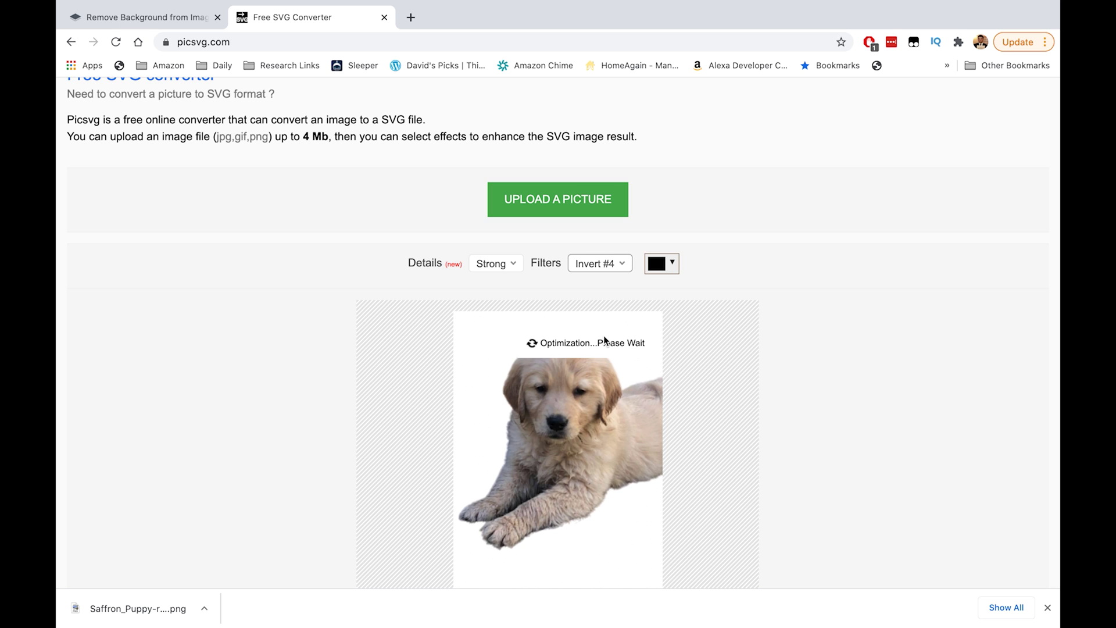
pyautogui.scroll(-2, 603, 336)
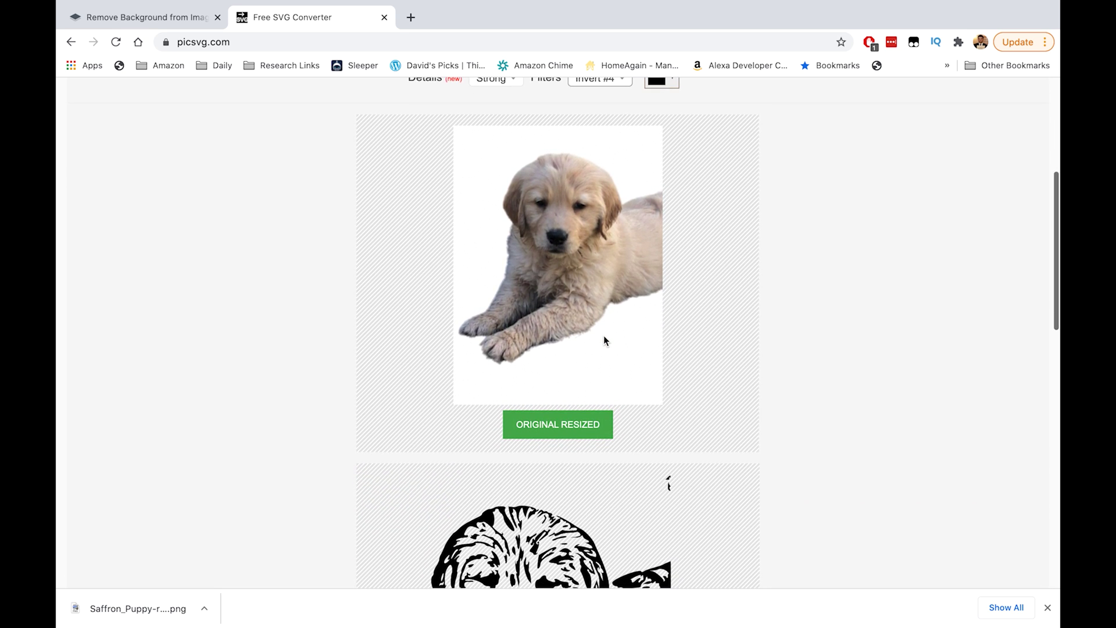
pyautogui.scroll(-4, 603, 336)
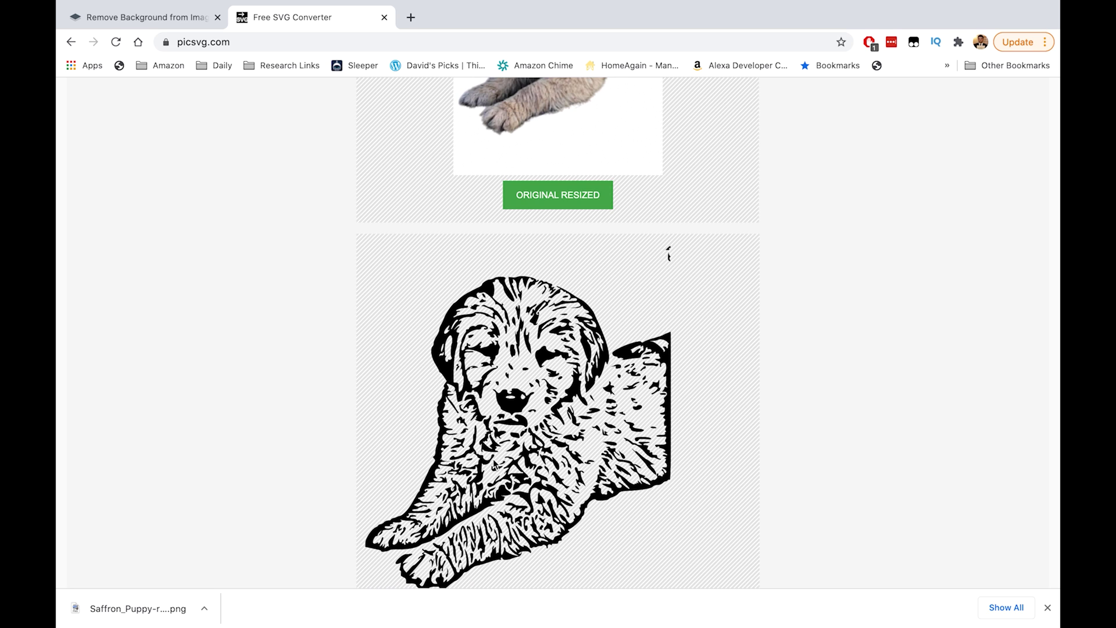
# Download the converted puppy SVG and open it in the browser to highlight its file name in the address.
pyautogui.scroll(-6, 493, 458)
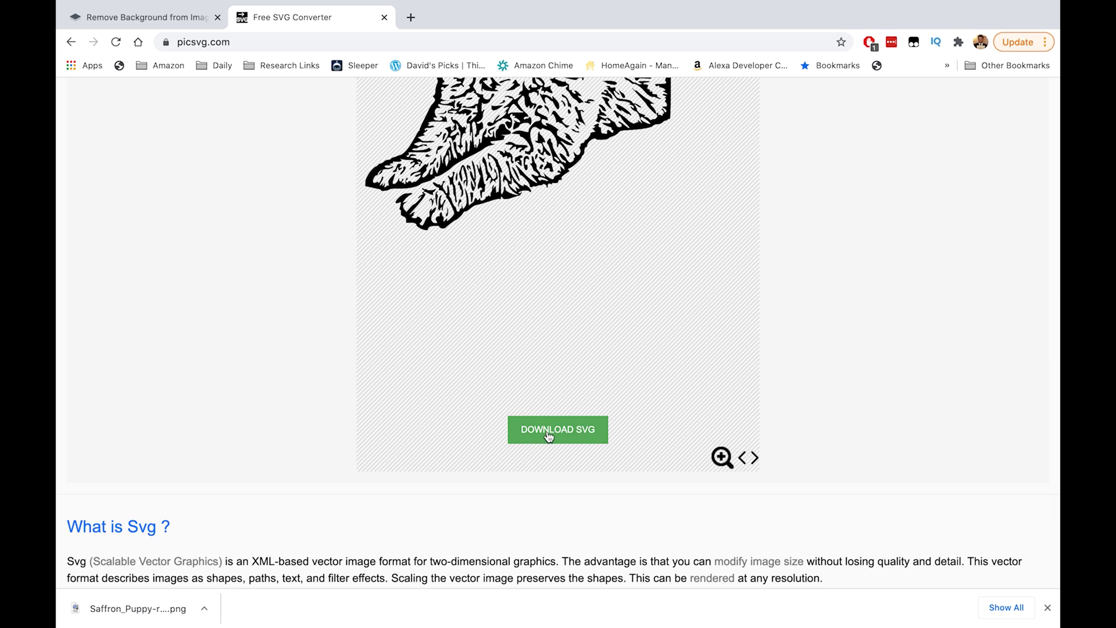
pyautogui.click(548, 435)
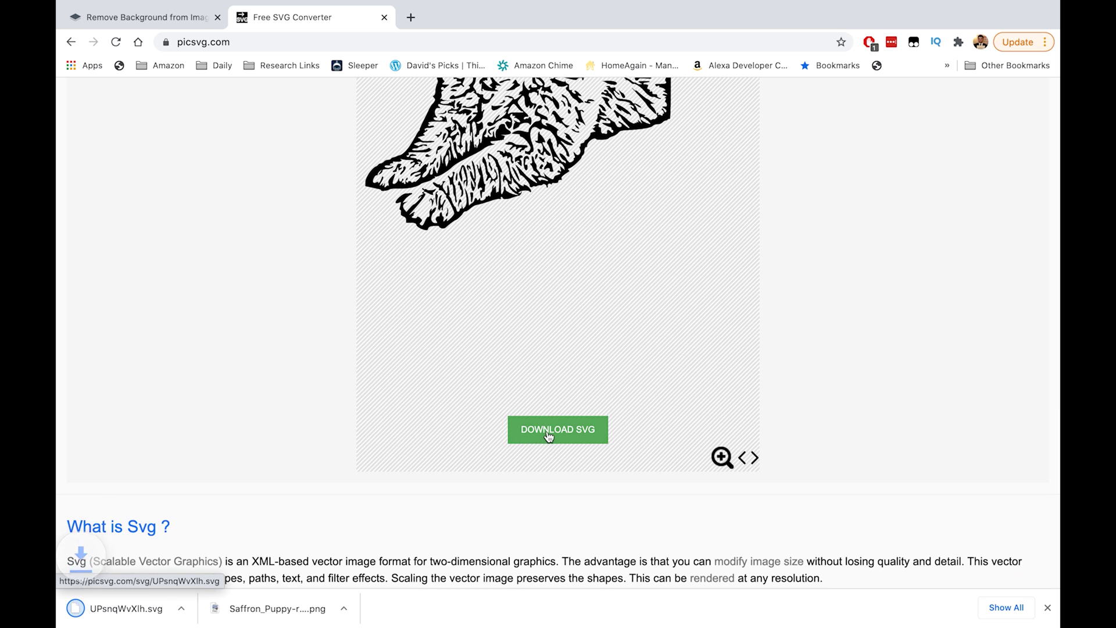
pyautogui.click(150, 610)
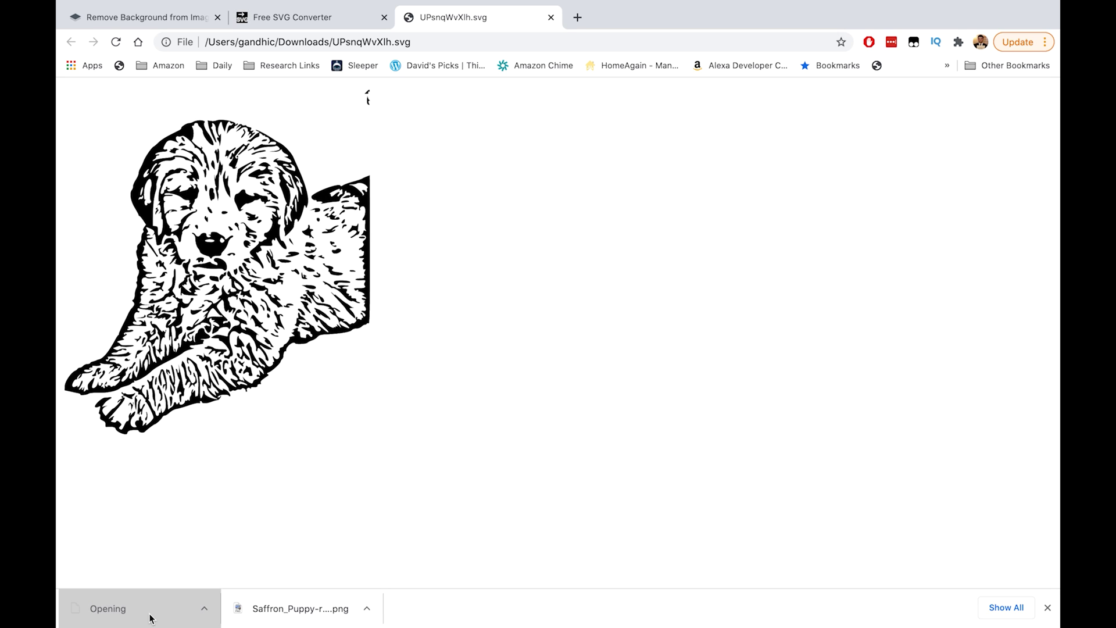
pyautogui.moveTo(417, 40); pyautogui.dragTo(335, 39)
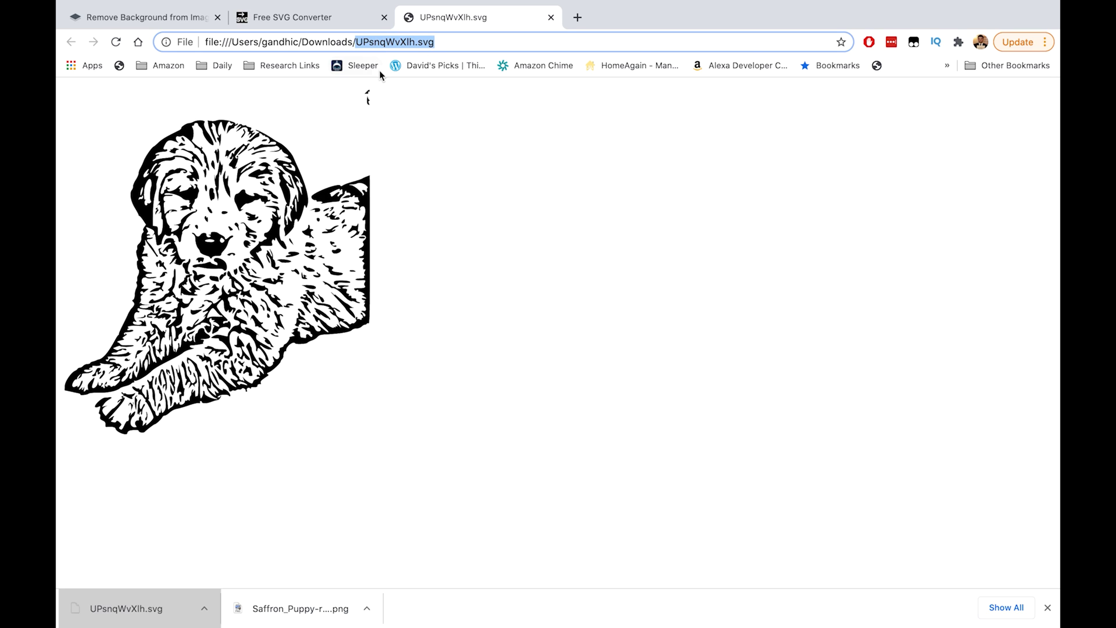
# Switch to Cricut Design Space and start a new project with a blank canvas.
pyautogui.moveTo(418, 619)
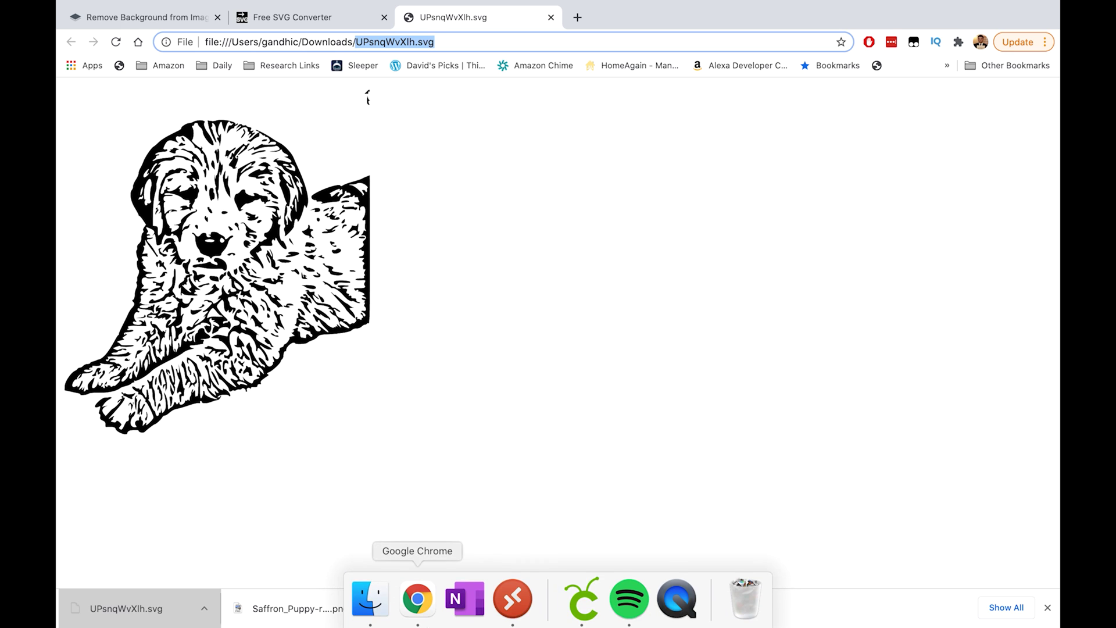
pyautogui.click(589, 613)
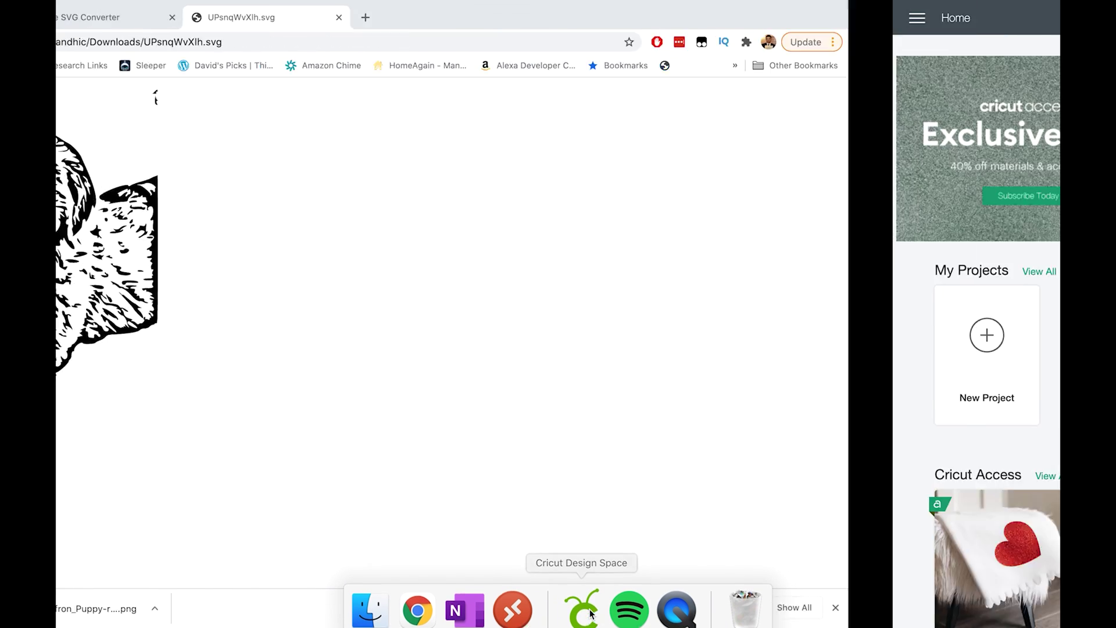
pyautogui.click(161, 346)
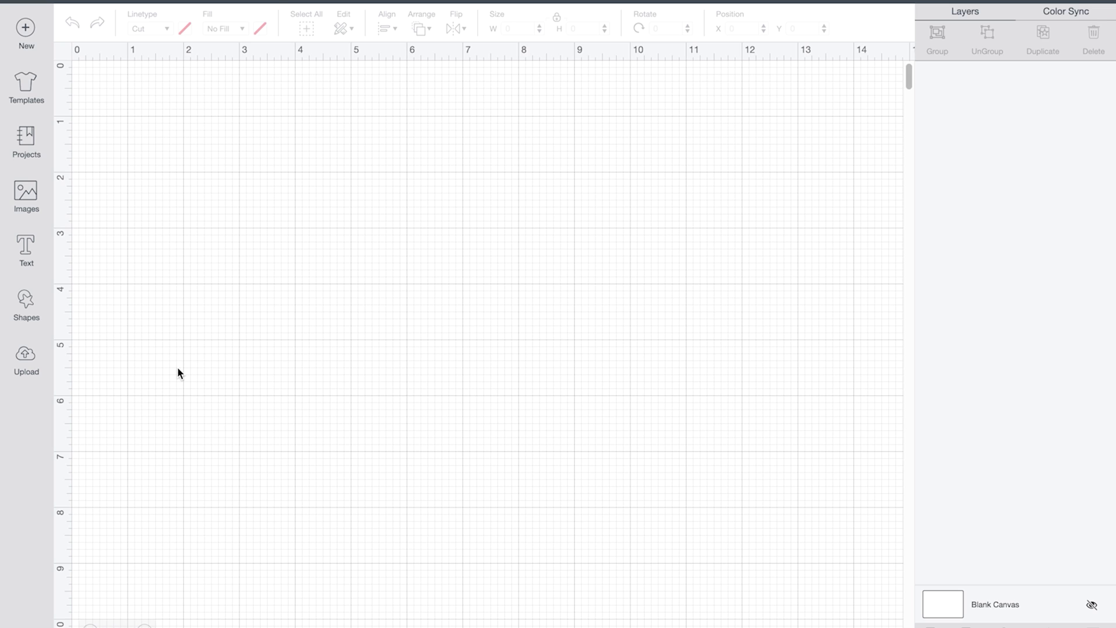
# Upload the puppy line drawing as an image by searching for ftvr5zN7AL.svg and opening that file.
pyautogui.click(32, 360)
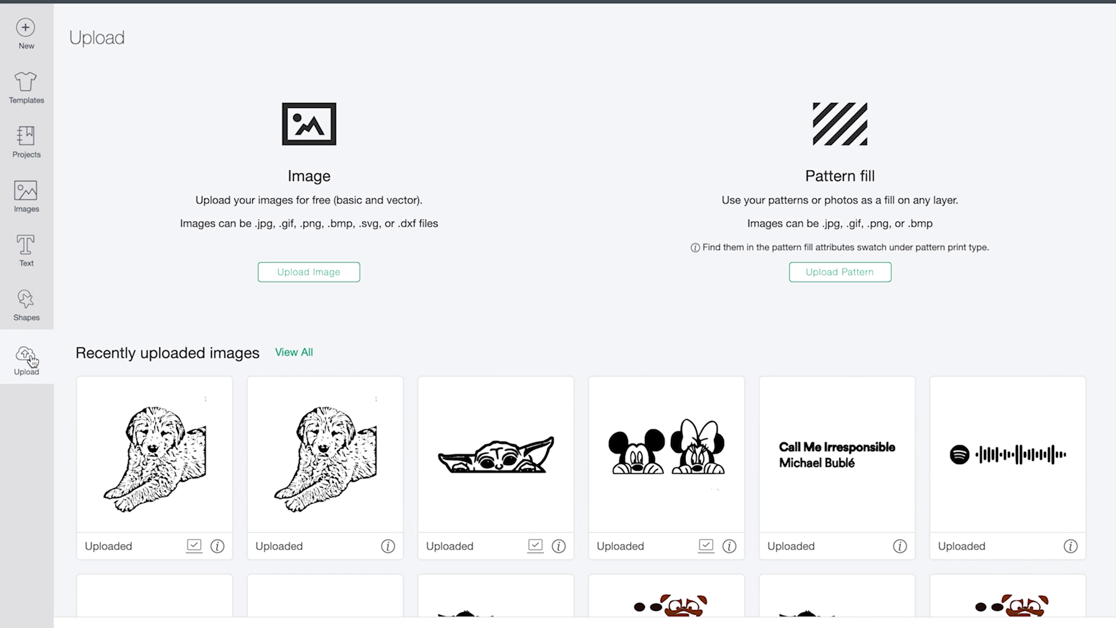
pyautogui.click(297, 273)
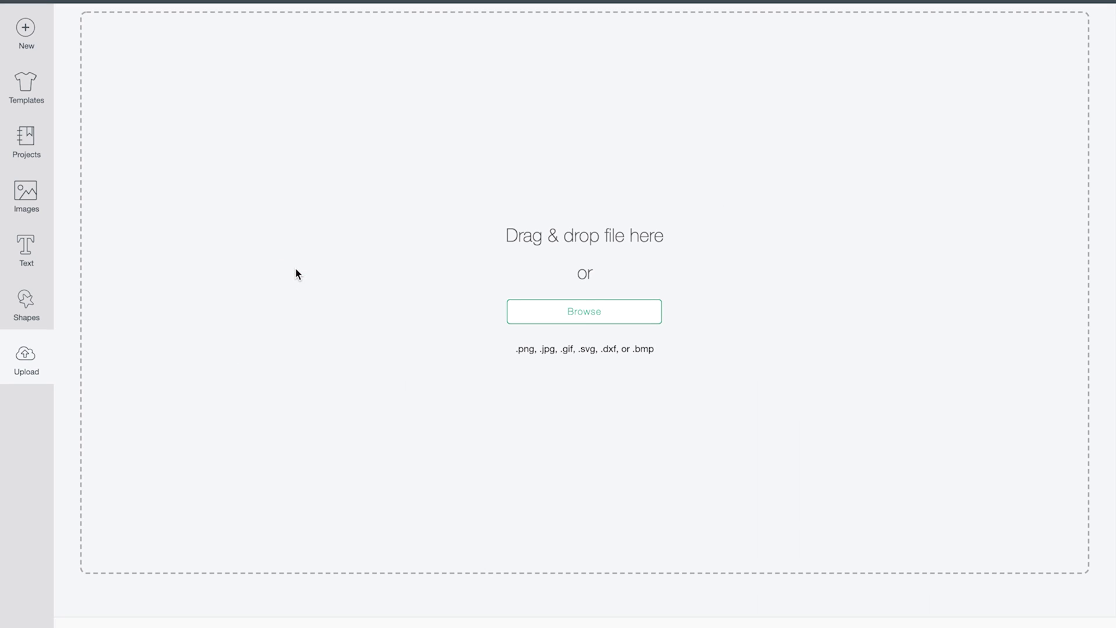
pyautogui.click(615, 322)
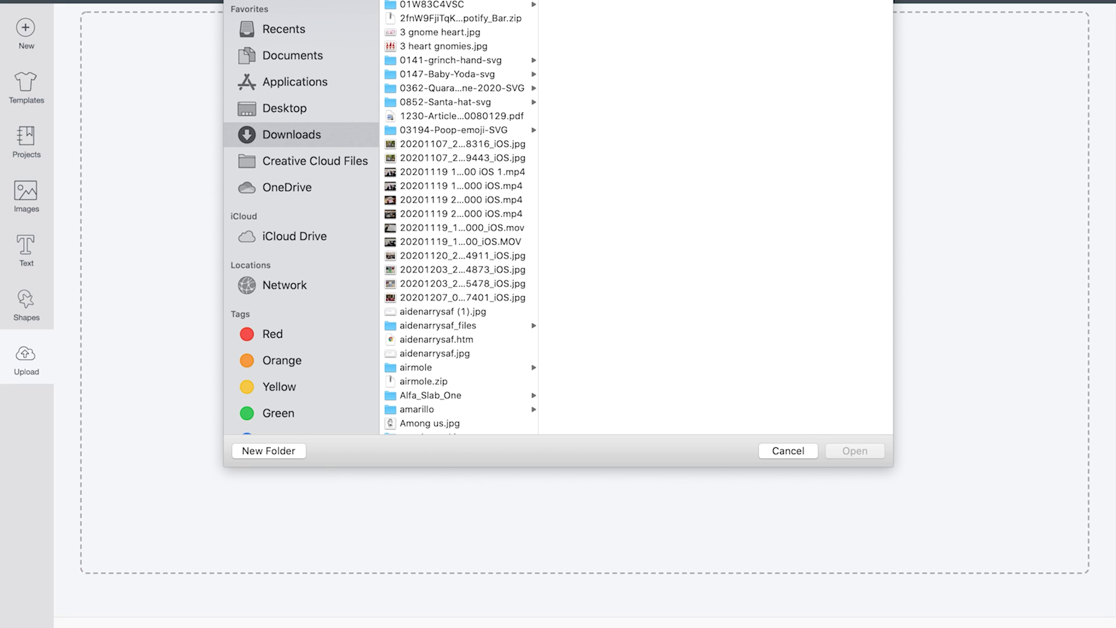
pyautogui.write('ftvr5zN7AL.svg')
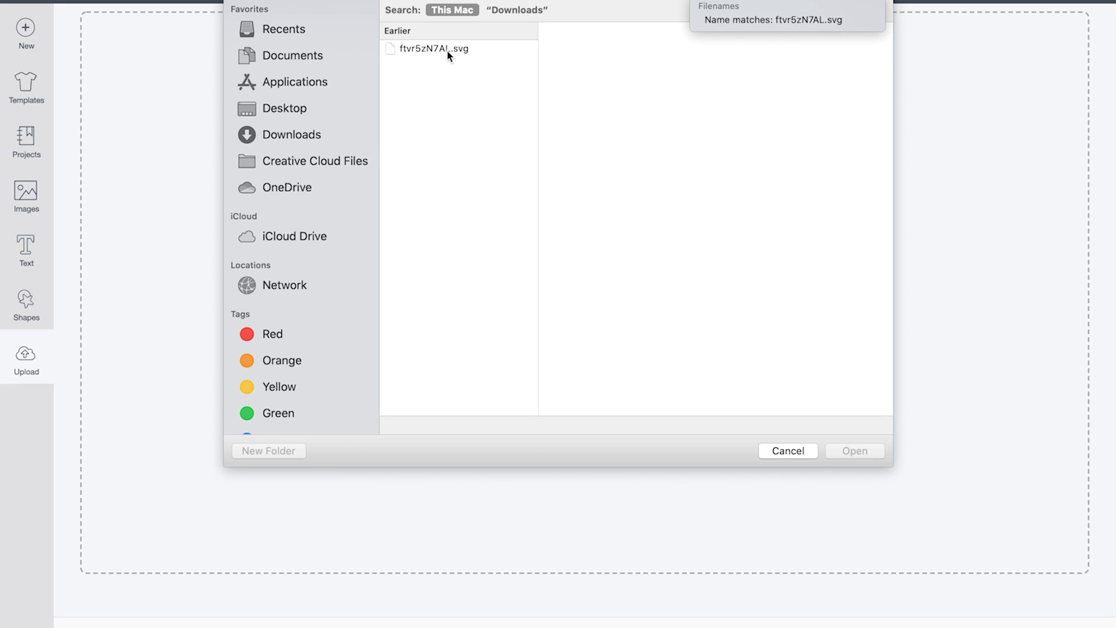
pyautogui.click(447, 52)
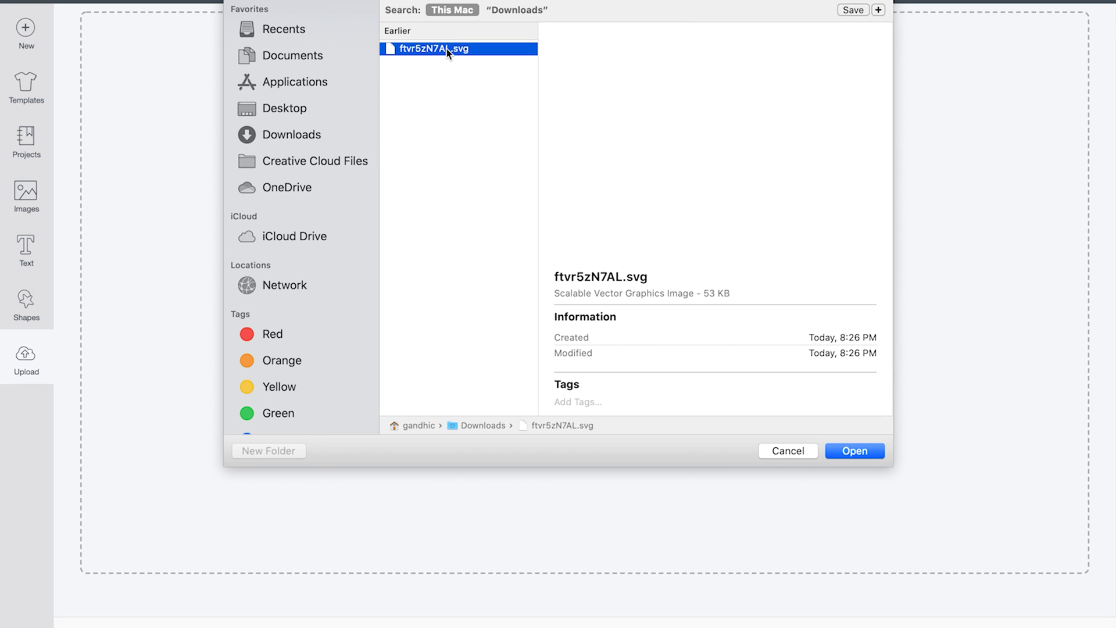
pyautogui.click(863, 454)
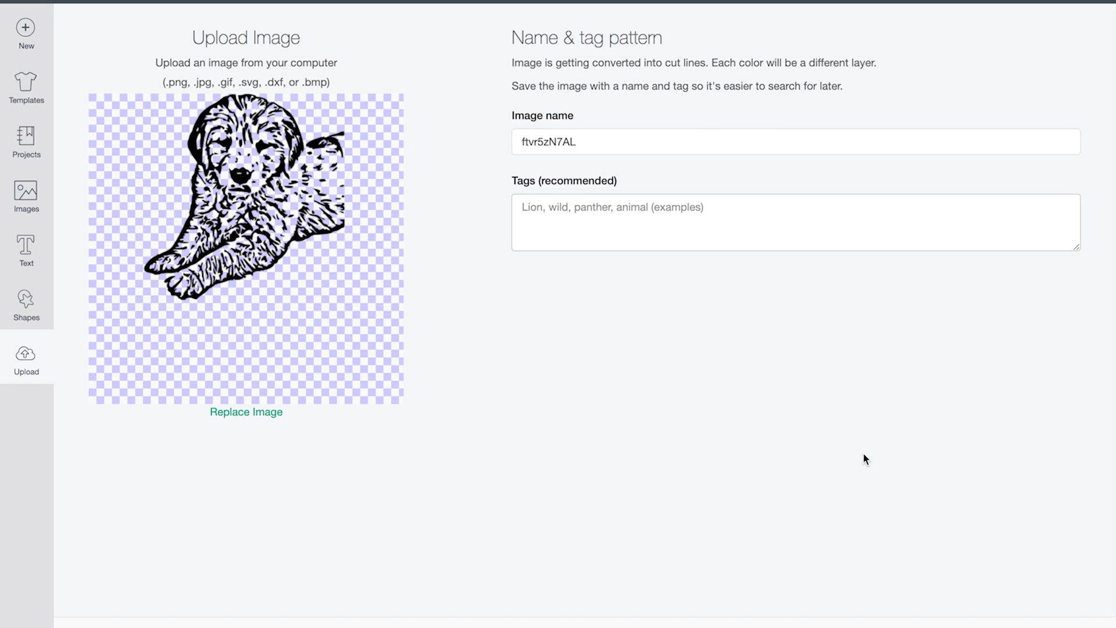
# Name the uploaded image Puppy and save it to the uploaded images.
pyautogui.moveTo(601, 142); pyautogui.dragTo(472, 148)
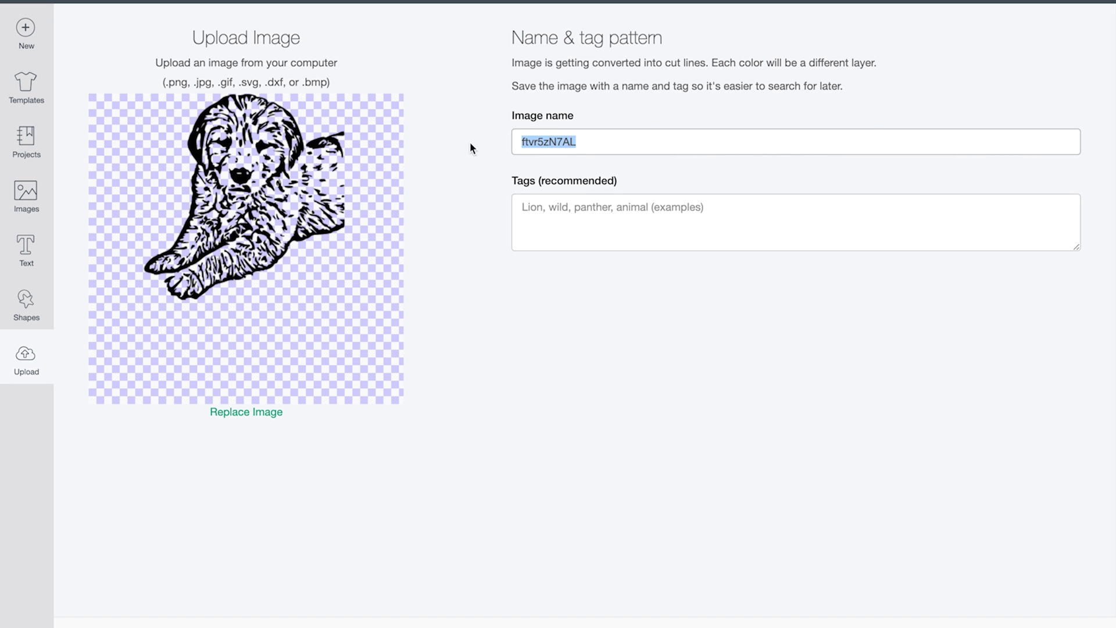
pyautogui.write('puup')
pyautogui.press('BackSpace')
pyautogui.press('BackSpace')
pyautogui.write('ppy')
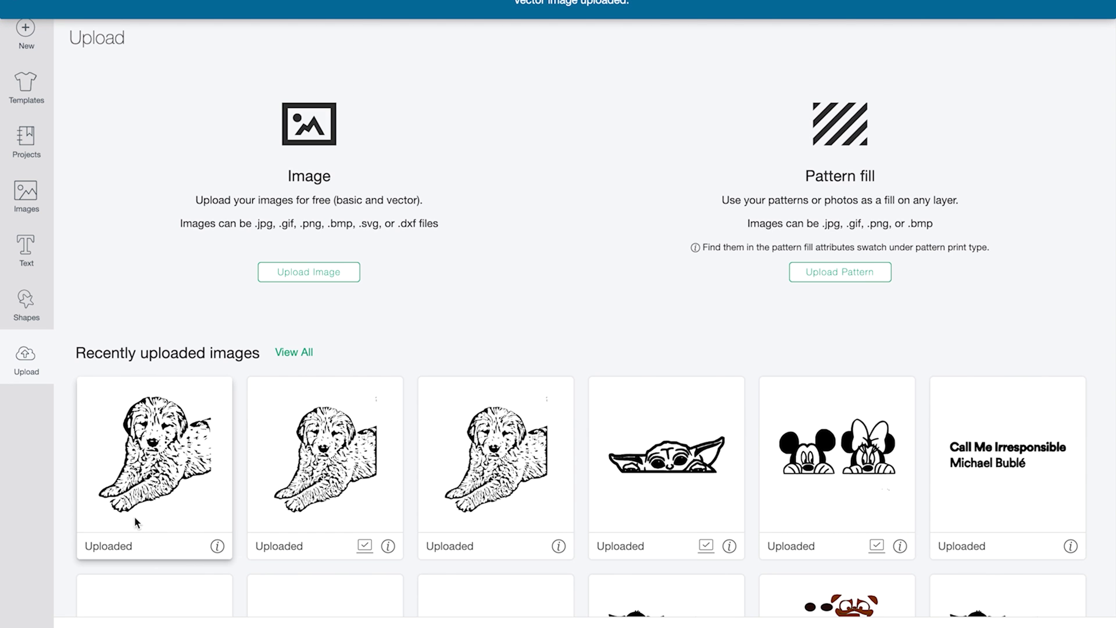
# Insert the newly uploaded Puppy image on the canvas and move it to about X 0.28, Y 0.118.
pyautogui.click(150, 503)
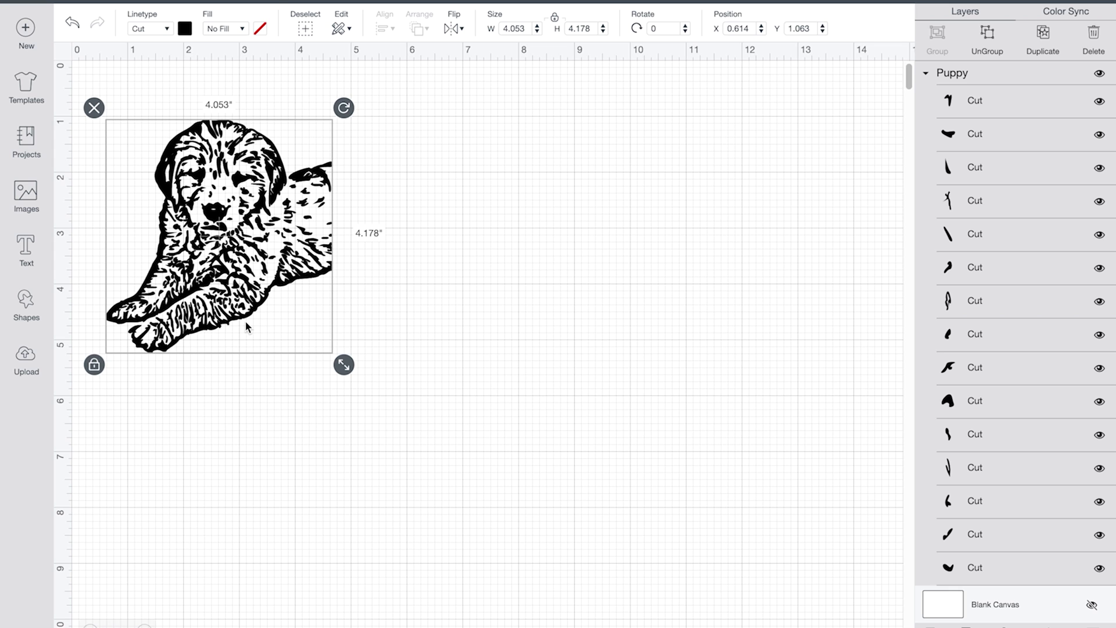
pyautogui.moveTo(246, 322); pyautogui.dragTo(227, 271)
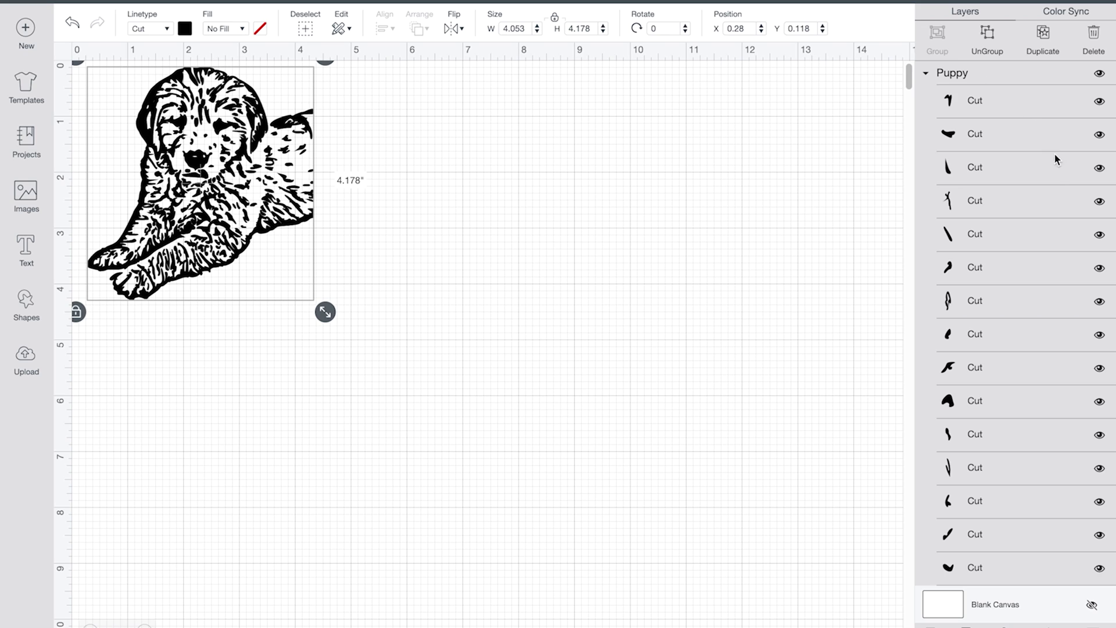
# Hide the first nine Cut layers of the Puppy image, leaving only the seventh one visible.
pyautogui.click(1101, 106)
pyautogui.click(1098, 102)
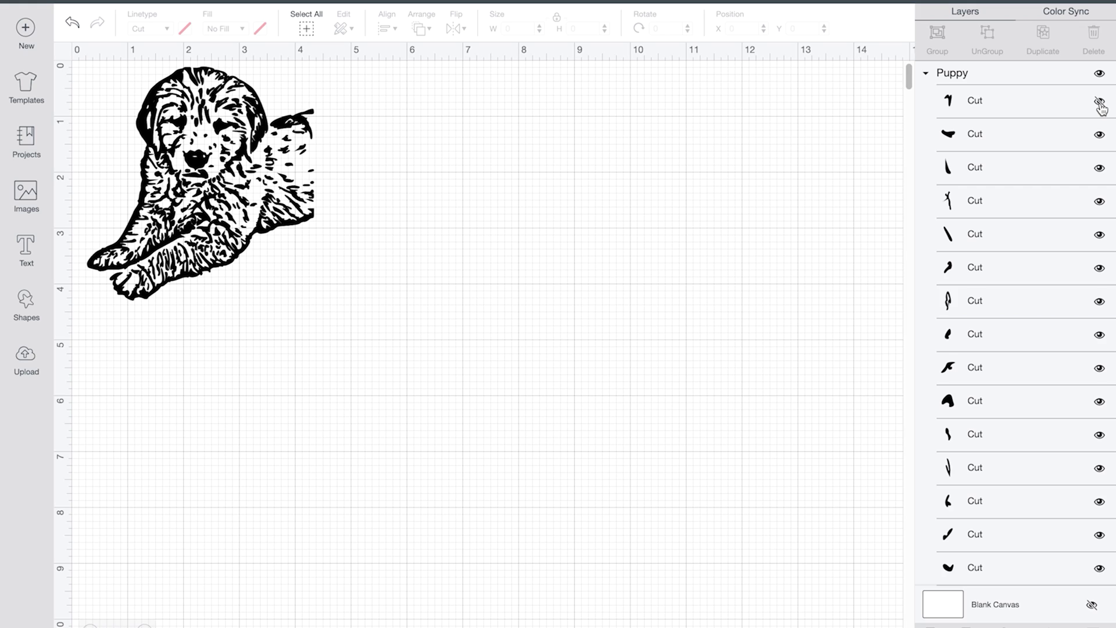
pyautogui.click(1099, 137)
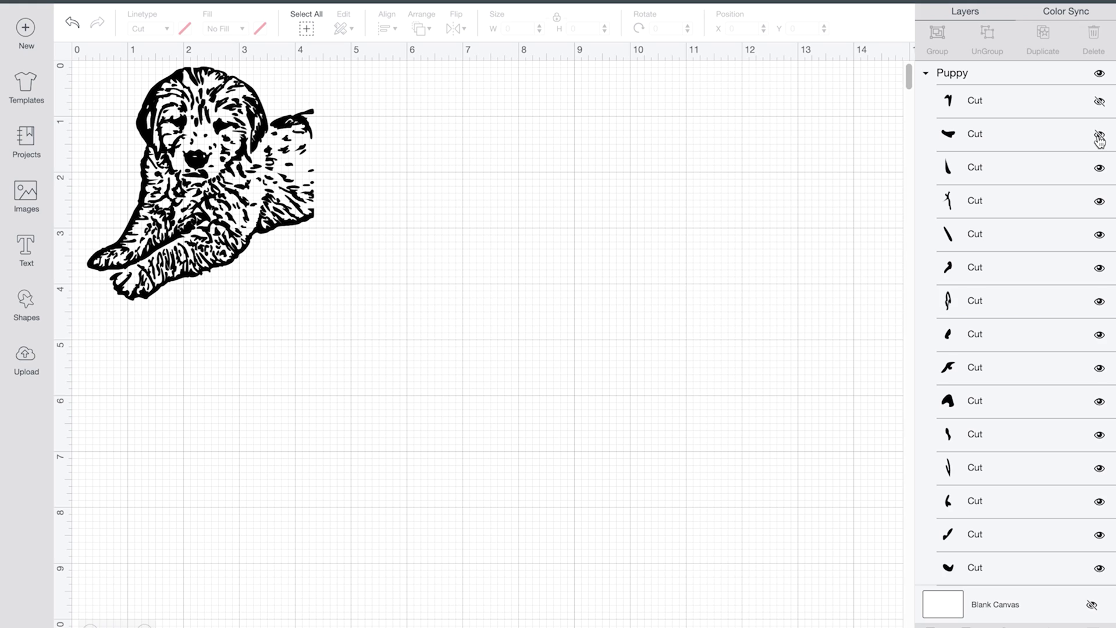
pyautogui.click(1099, 170)
pyautogui.click(1099, 204)
pyautogui.click(1099, 205)
pyautogui.click(1099, 204)
pyautogui.click(1099, 235)
pyautogui.click(1098, 268)
pyautogui.click(1099, 300)
pyautogui.click(1099, 300)
pyautogui.click(1100, 368)
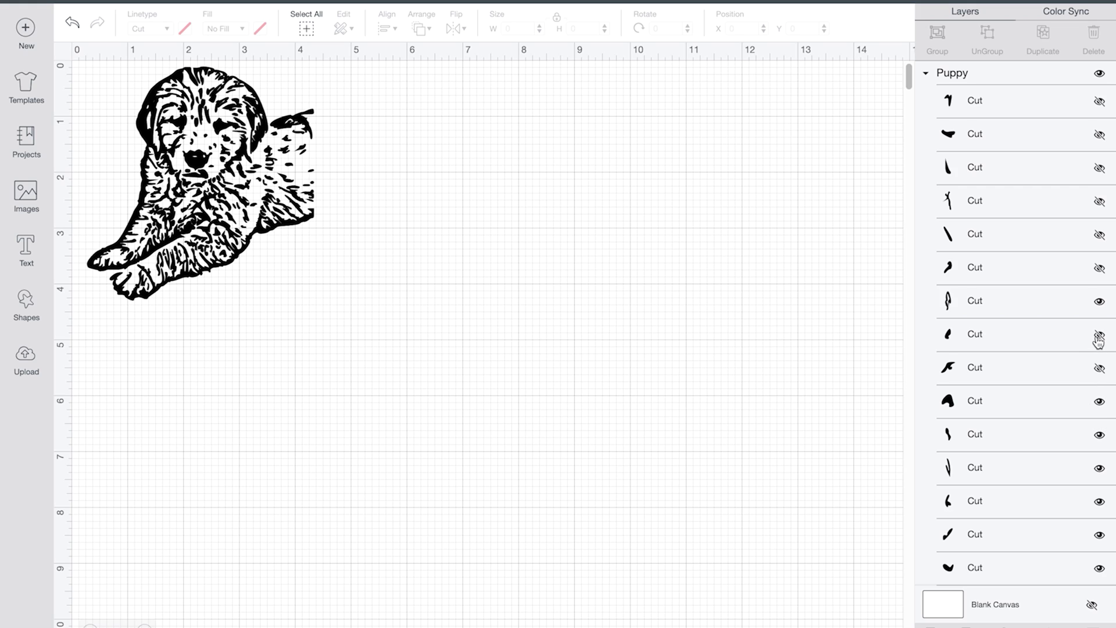
# Hide the next six Cut layers of the Puppy image and another one further down the layer list.
pyautogui.click(1099, 401)
pyautogui.click(1099, 434)
pyautogui.click(1099, 469)
pyautogui.click(1099, 502)
pyautogui.click(1099, 535)
pyautogui.click(1099, 569)
pyautogui.scroll(-3, 1054, 511)
pyautogui.click(1099, 430)
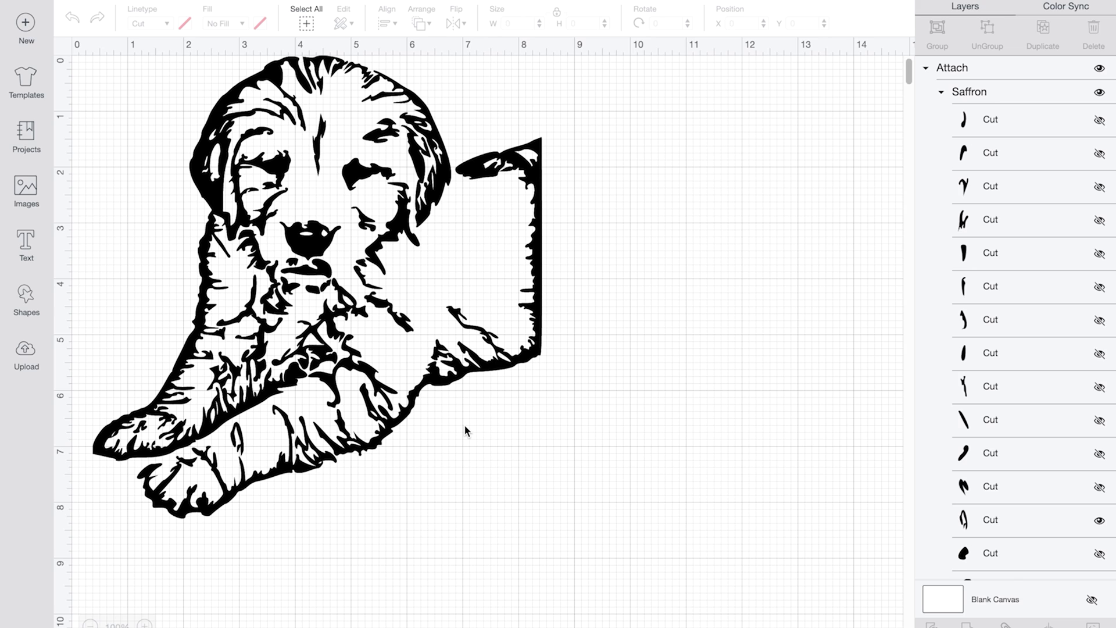
# Select the cleaned-up Saffron puppy design to check its dimensions and clear the selection.
pyautogui.click(499, 509)
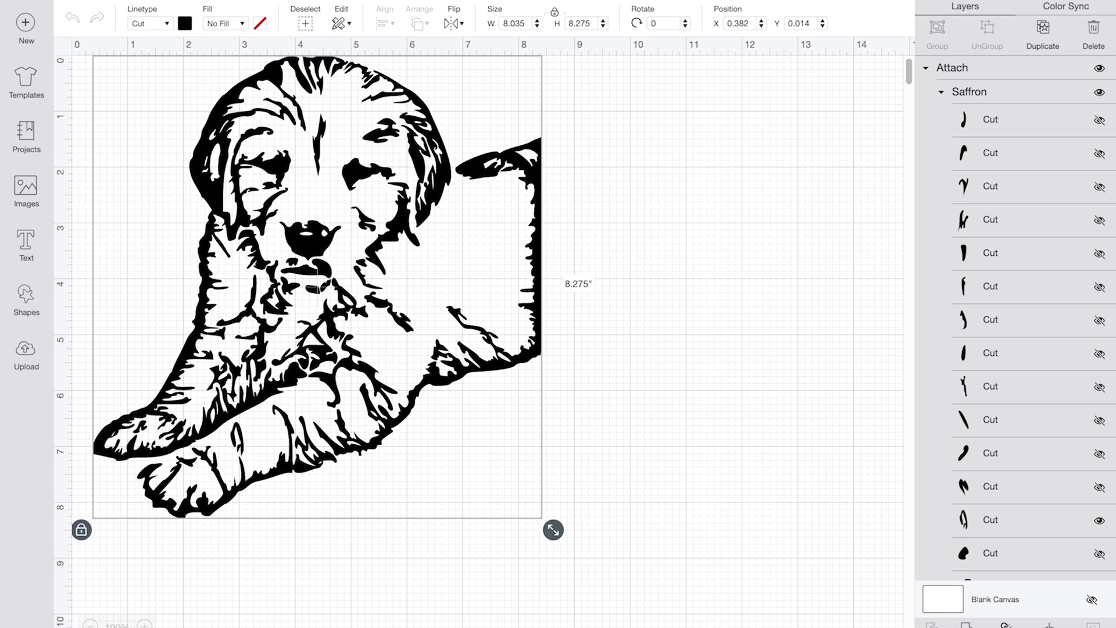
pyautogui.press('Escape')
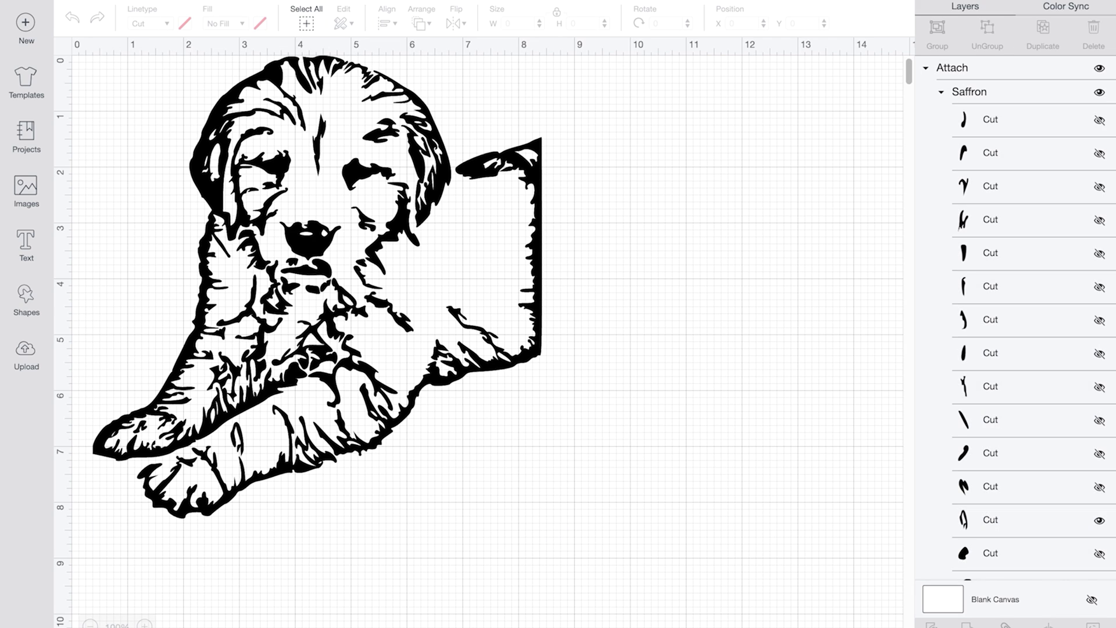